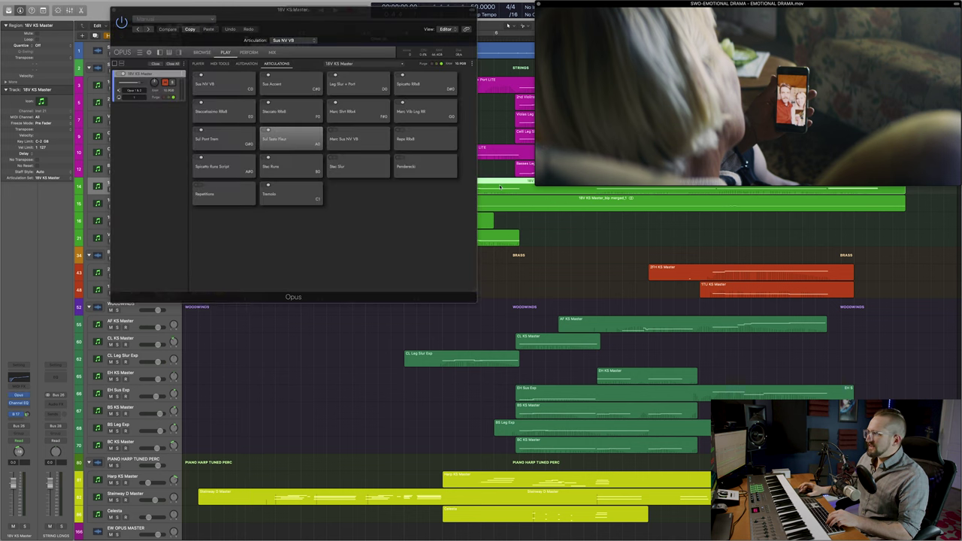
- Open the 18V KS Master notes, view the Hollywood Strings player page, then return to articulations
{"action": "double_click", "coordinate": [499, 185]}
{"action": "left_click", "coordinate": [199, 64]}
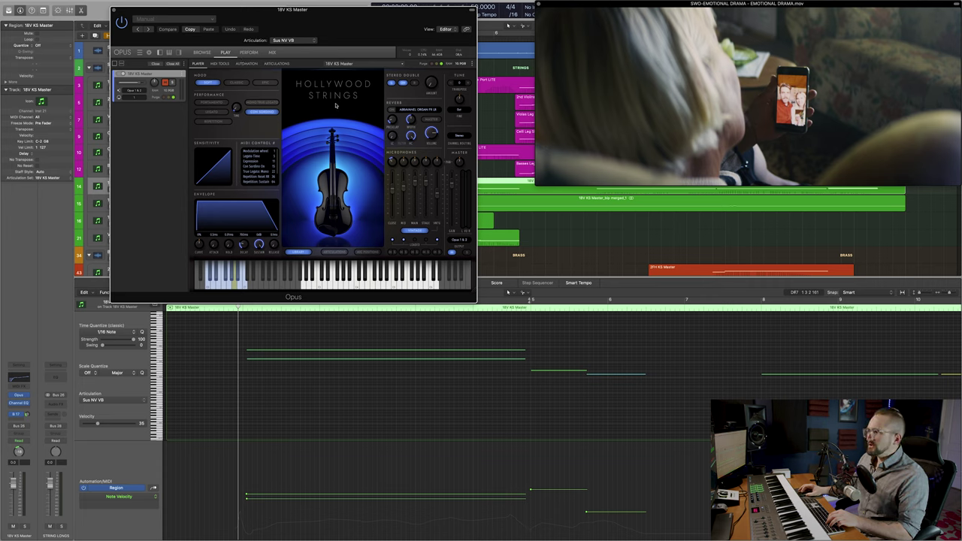
{"action": "left_click", "coordinate": [277, 64]}
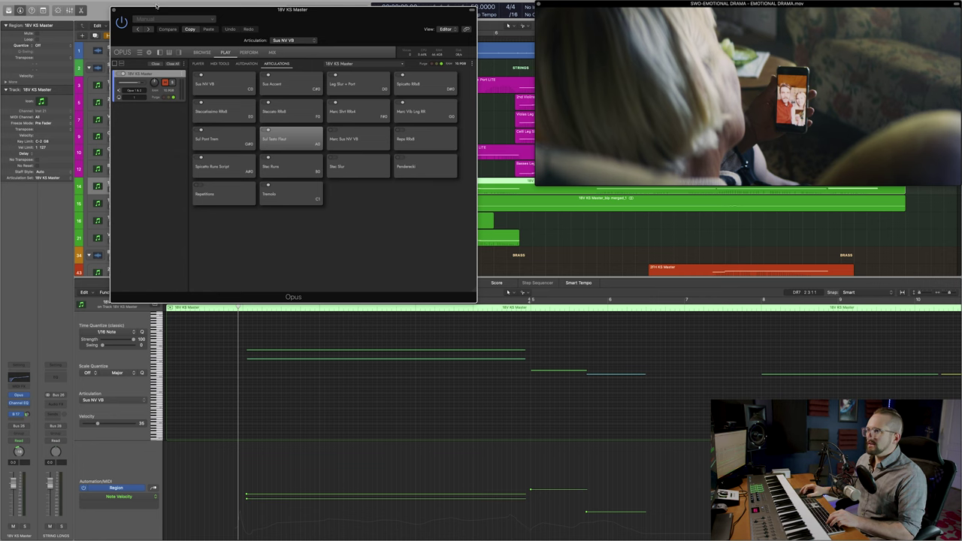
- Close the strings instrument window and show the other 18V KS Master region's notes
{"action": "left_click", "coordinate": [114, 10]}
{"action": "scroll", "coordinate": [176, 203], "scroll_direction": "down", "scroll_amount": 2}
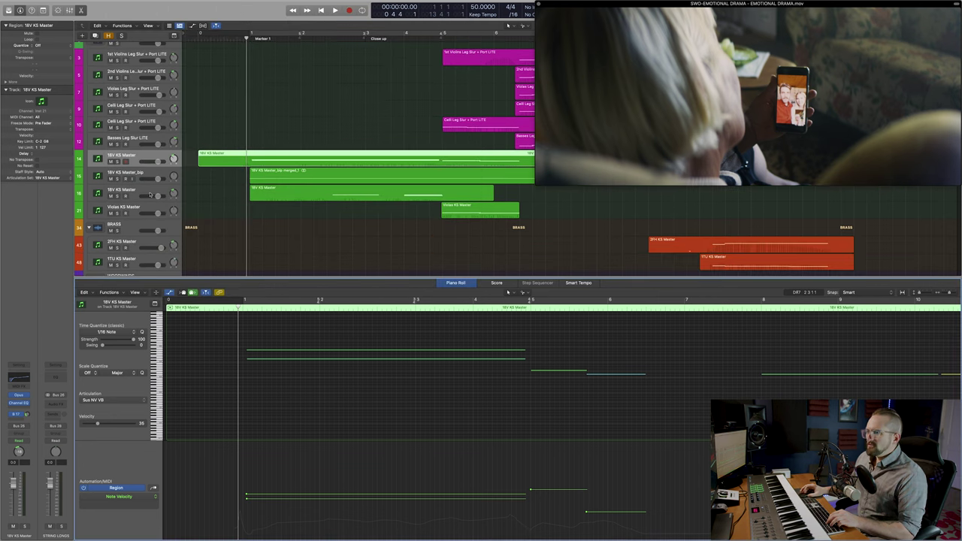
{"action": "left_click", "coordinate": [136, 190]}
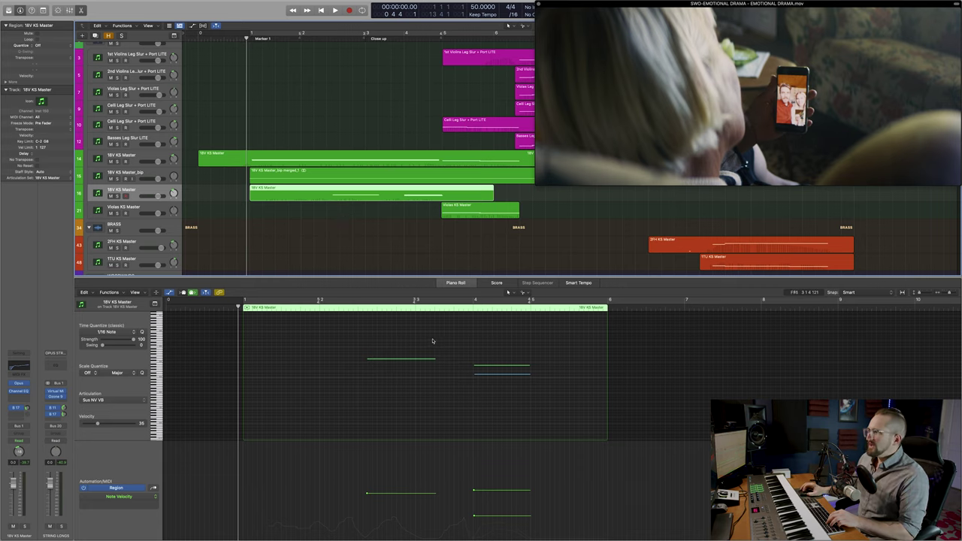
- Select the Steinway D Master piano track and open its Opus Pianos instrument
{"action": "scroll", "coordinate": [118, 209], "scroll_direction": "down", "scroll_amount": 10}
{"action": "scroll", "coordinate": [118, 209], "scroll_direction": "down", "scroll_amount": 5}
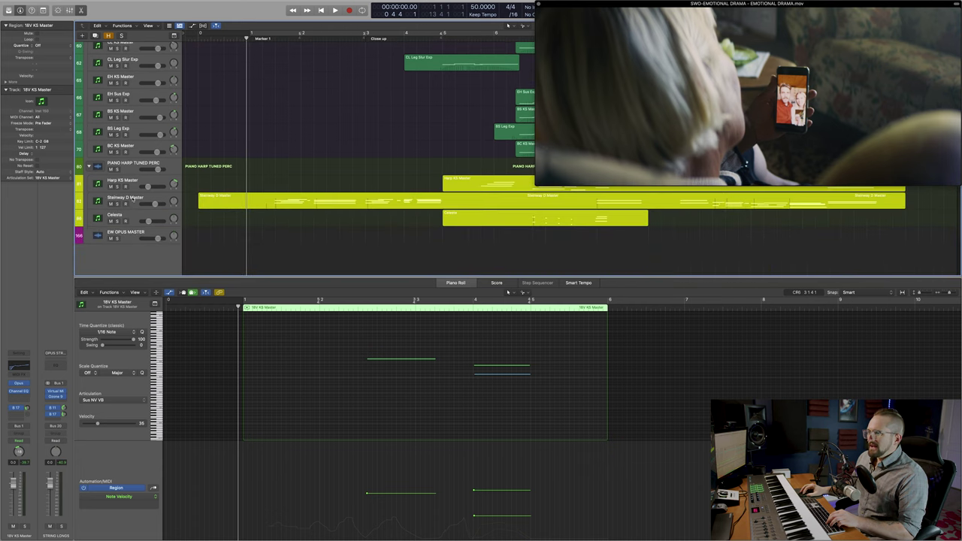
{"action": "left_click", "coordinate": [132, 197]}
{"action": "left_click", "coordinate": [18, 384]}
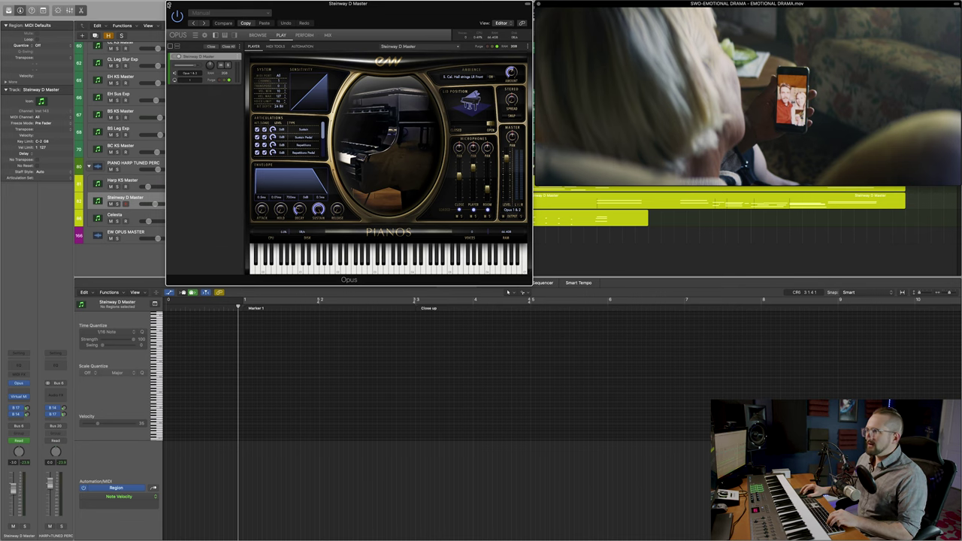
- Close the piano instrument, hide the note editor, and play the arrangement against the film
{"action": "left_click", "coordinate": [169, 5]}
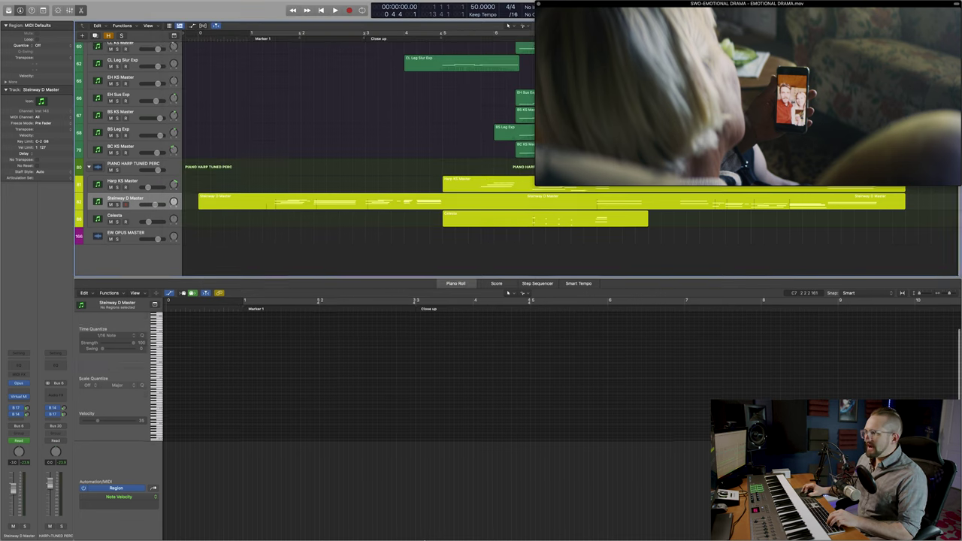
{"action": "key", "text": "e"}
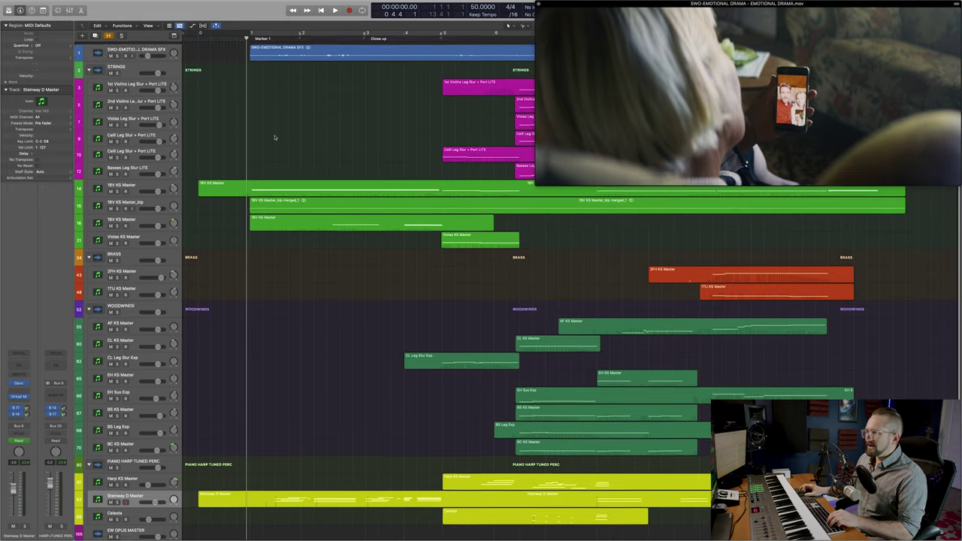
{"action": "key", "text": "space"}
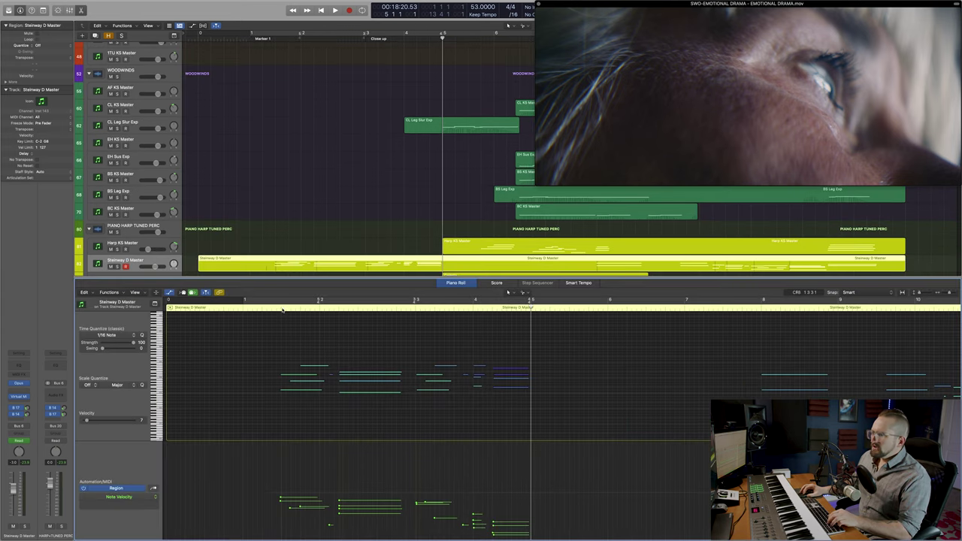
- Move the playhead back near bar 1.5, then scrub forward to about bar 5
{"action": "left_click", "coordinate": [282, 308]}
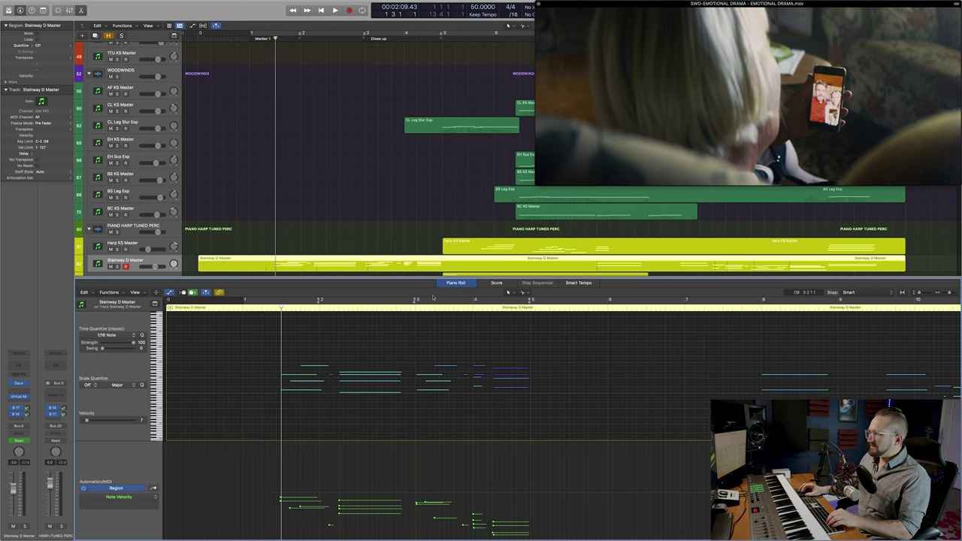
{"action": "left_click_drag", "start_coordinate": [275, 39], "coordinate": [440, 45]}
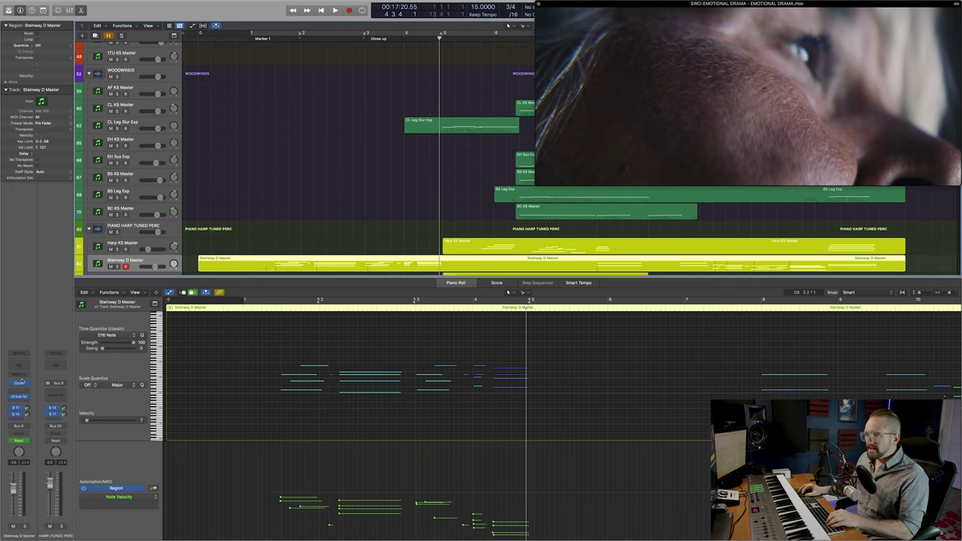
- Solo the Steinway D Master piano, play it from near the start, then close its instrument window
{"action": "left_click", "coordinate": [20, 383]}
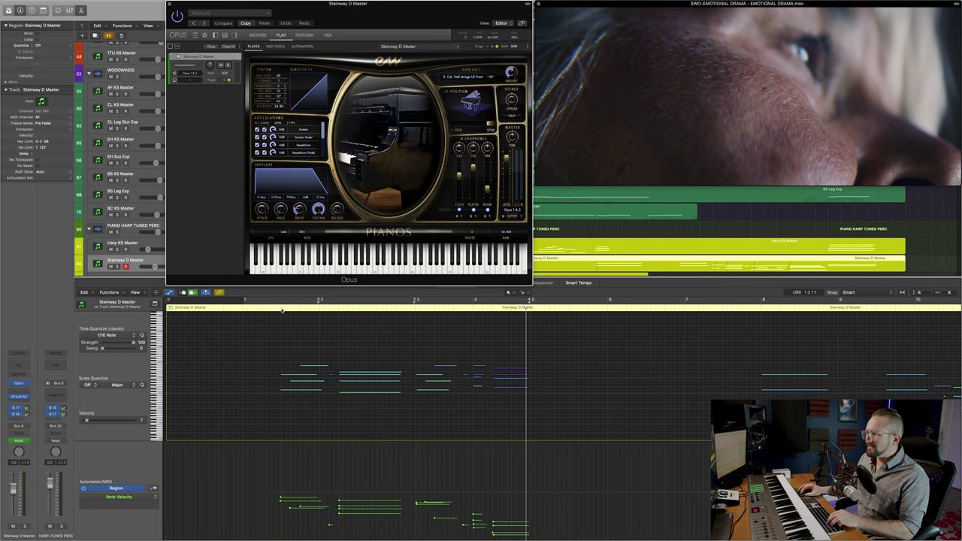
{"action": "left_click", "coordinate": [272, 300]}
{"action": "left_click", "coordinate": [116, 268]}
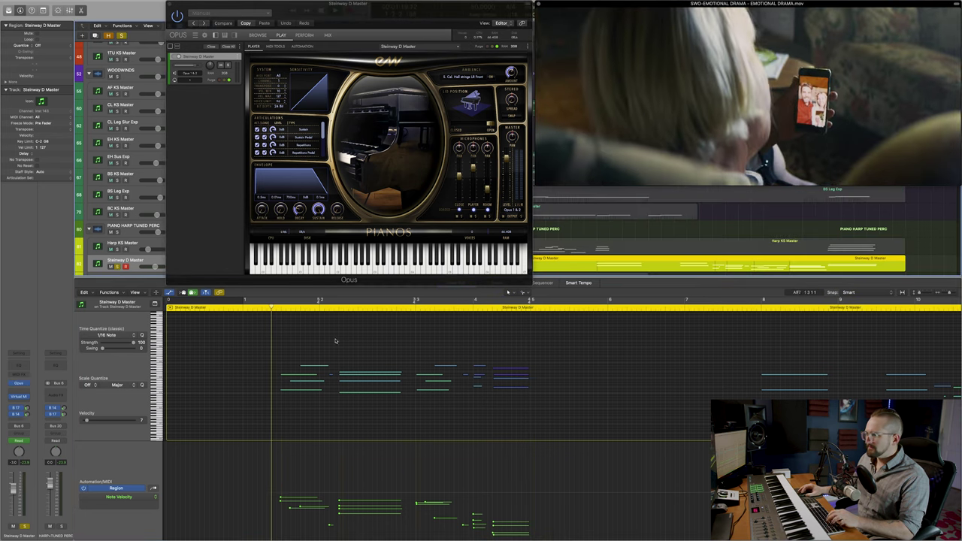
{"action": "key", "text": "space"}
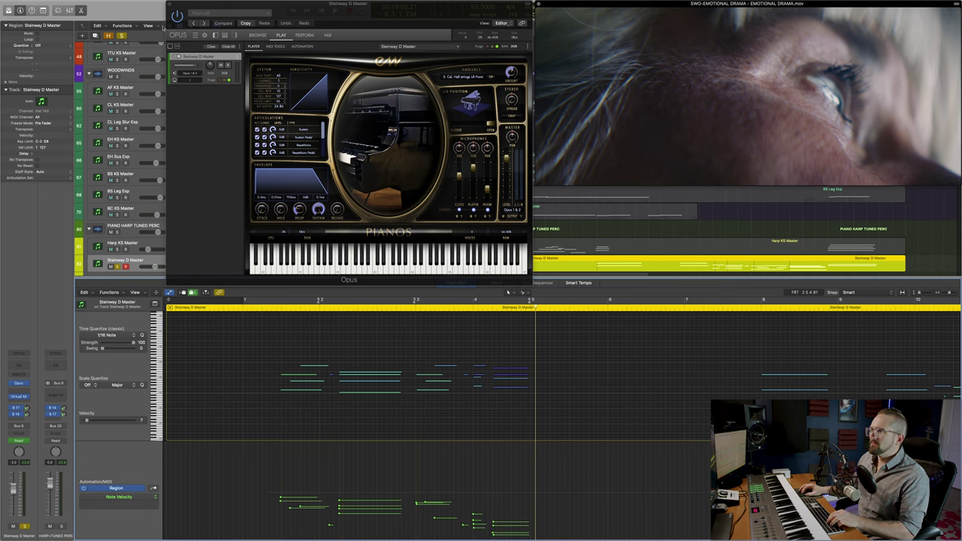
{"action": "left_click", "coordinate": [170, 5]}
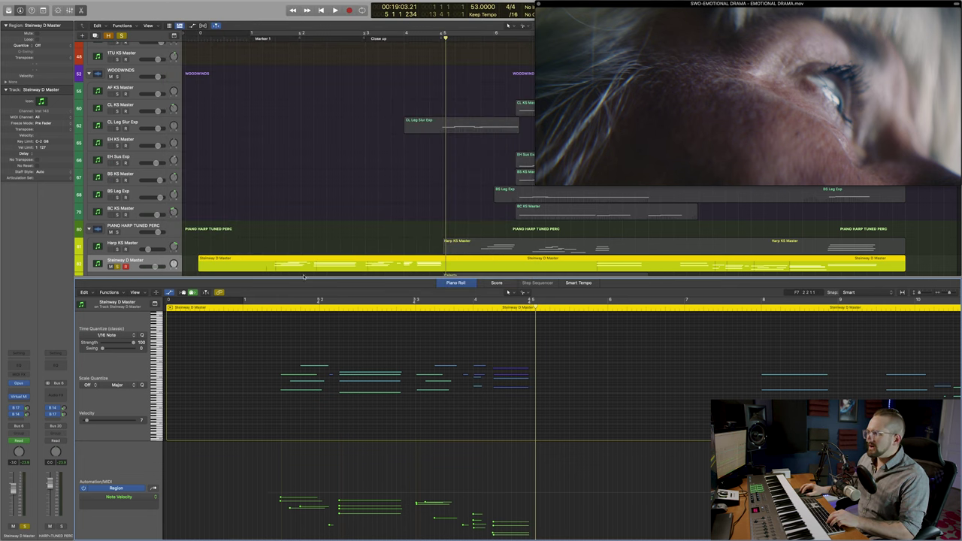
- Hide the note editor, return to the project start, and solo the STRINGS folder
{"action": "key", "text": "e"}
{"action": "left_click", "coordinate": [297, 308]}
{"action": "scroll", "coordinate": [265, 120], "scroll_direction": "up", "scroll_amount": 2}
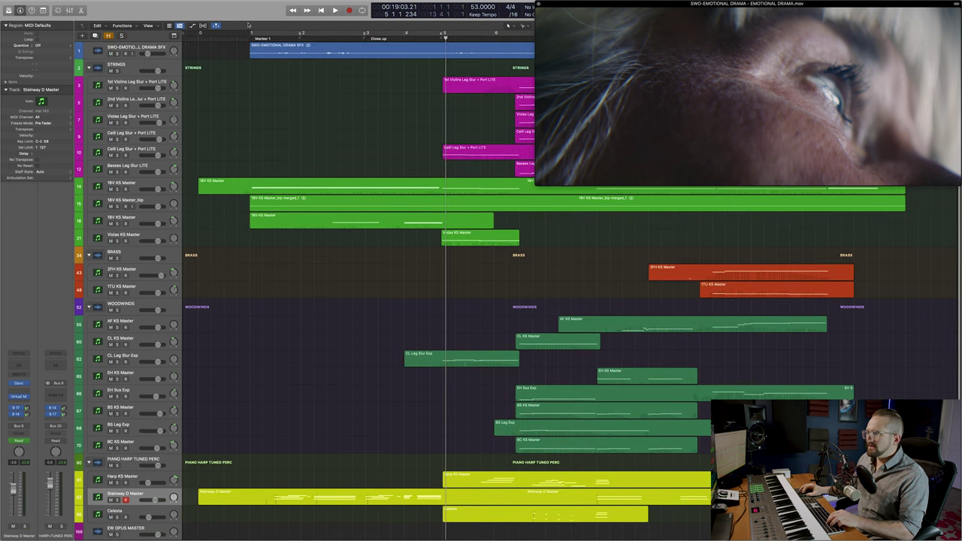
{"action": "key", "text": "Return"}
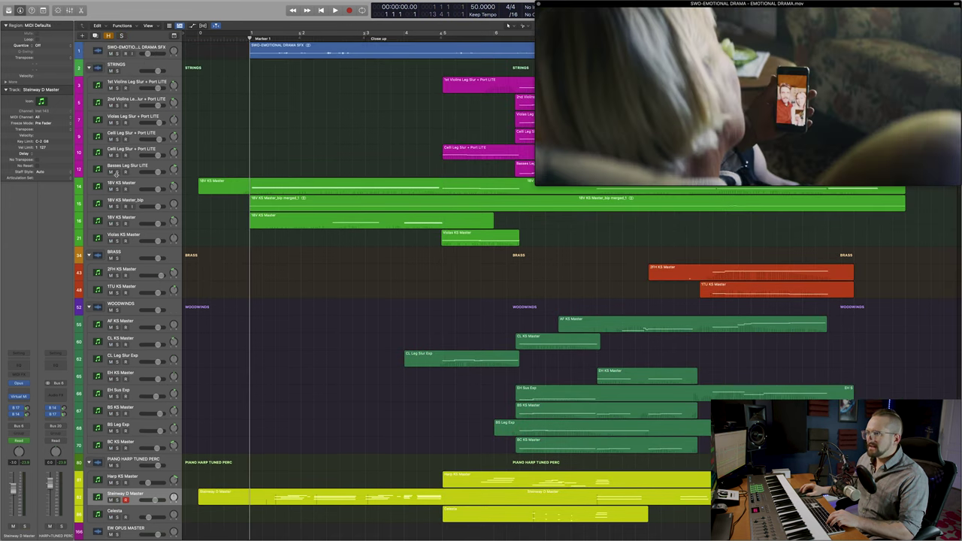
{"action": "left_click", "coordinate": [117, 70]}
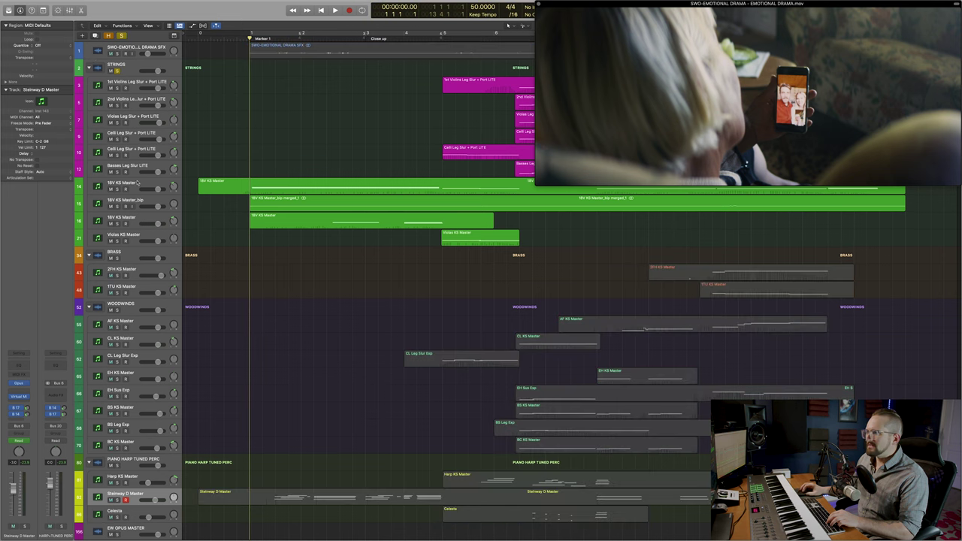
- Play the soloed strings with the 18V KS Master notes shown and its modulation curve displayed
{"action": "double_click", "coordinate": [380, 224]}
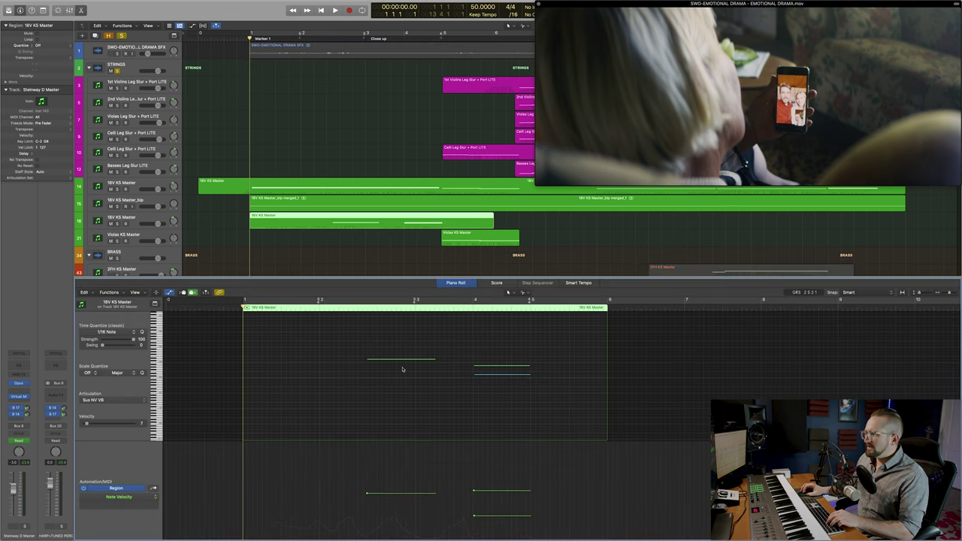
{"action": "scroll", "coordinate": [338, 203], "scroll_direction": "down", "scroll_amount": 3}
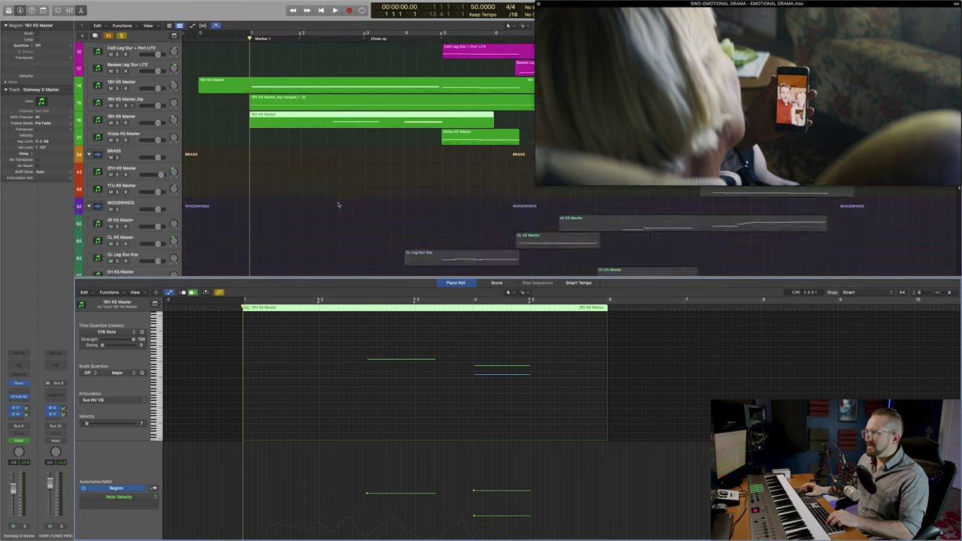
{"action": "scroll", "coordinate": [337, 203], "scroll_direction": "down", "scroll_amount": 3}
{"action": "scroll", "coordinate": [338, 198], "scroll_direction": "up", "scroll_amount": 8}
{"action": "scroll", "coordinate": [338, 198], "scroll_direction": "down", "scroll_amount": 2}
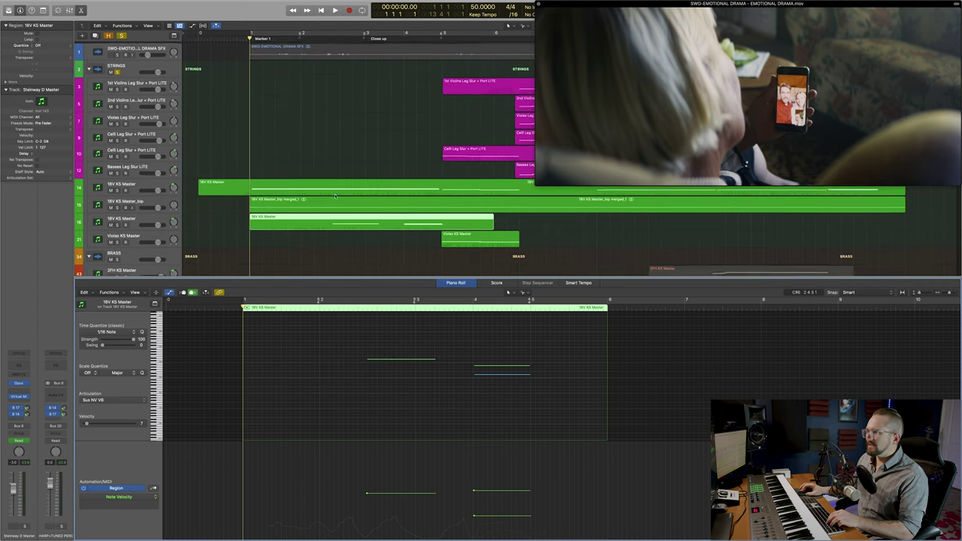
{"action": "key", "text": "space"}
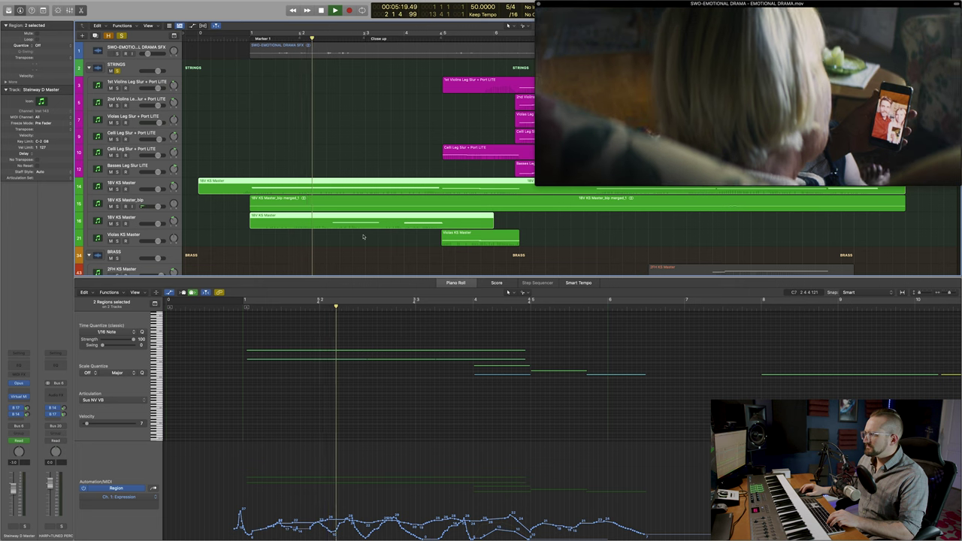
{"action": "left_click", "coordinate": [338, 219]}
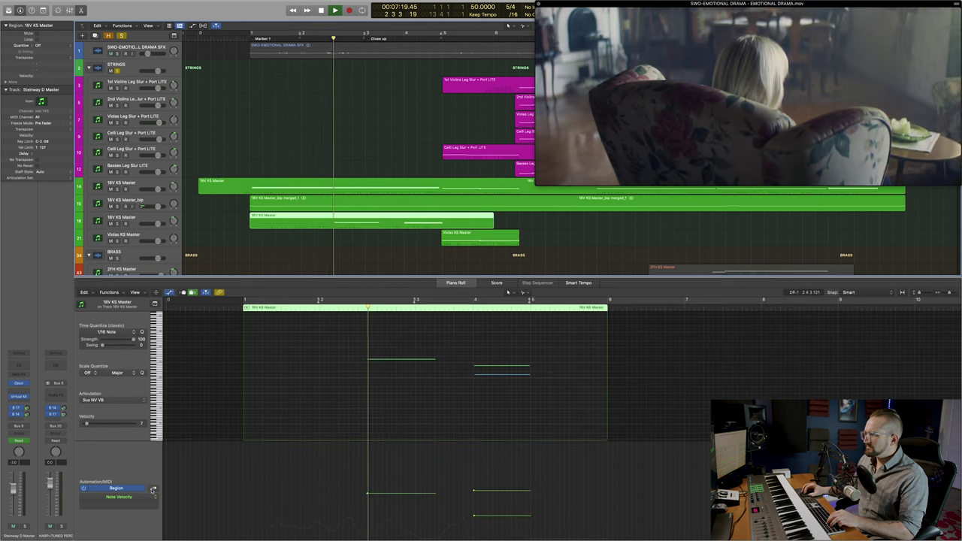
{"action": "left_click", "coordinate": [153, 489]}
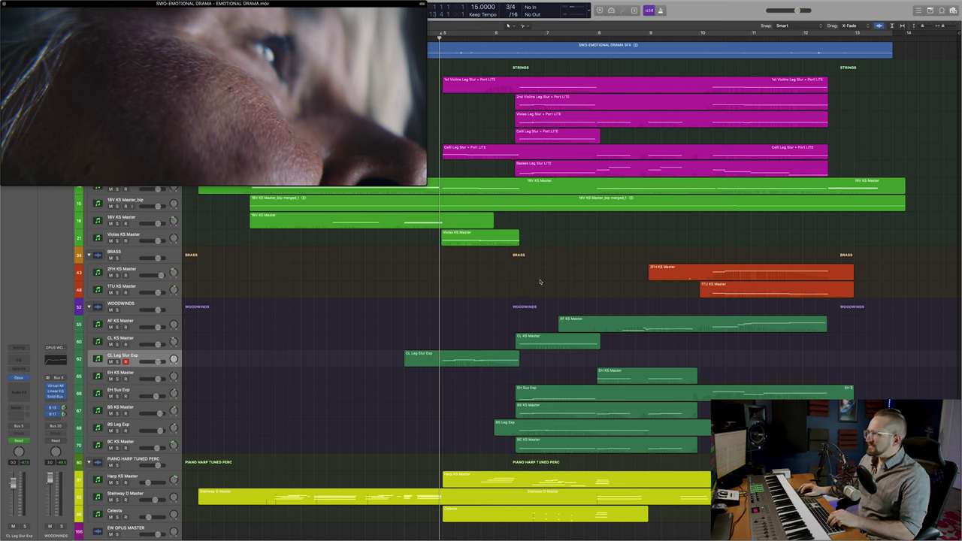
{"action": "key", "text": "space"}
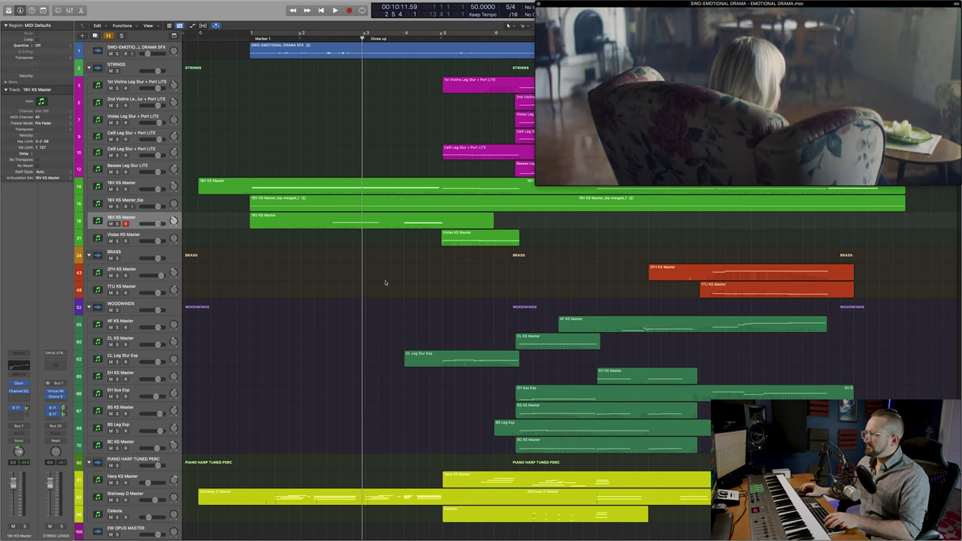
- Start playback of the cue with the string regions and Hollywood Strings instrument shown
{"action": "key", "text": "space"}
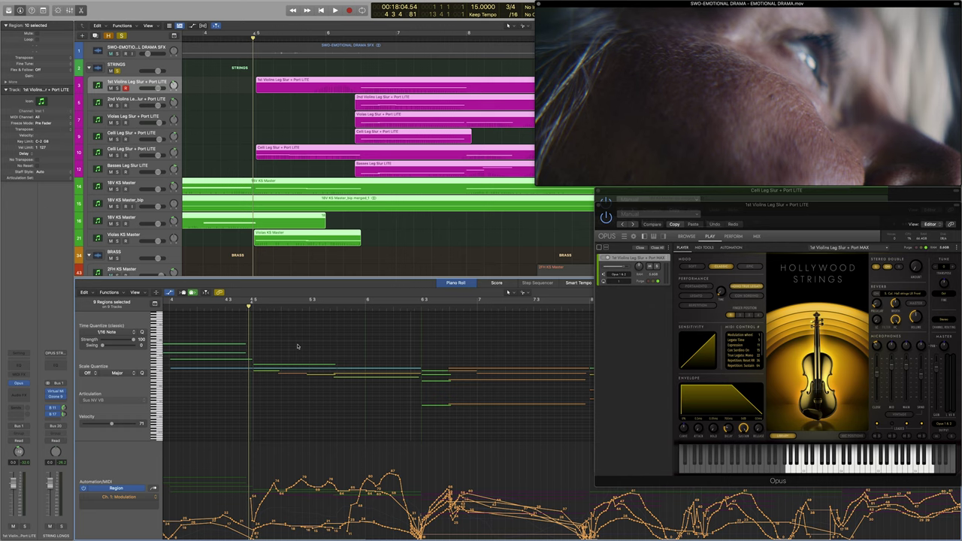
- Bring the Celli instrument forward and play the cue with the note editor focused
{"action": "left_click", "coordinate": [805, 197]}
{"action": "key", "text": "space"}
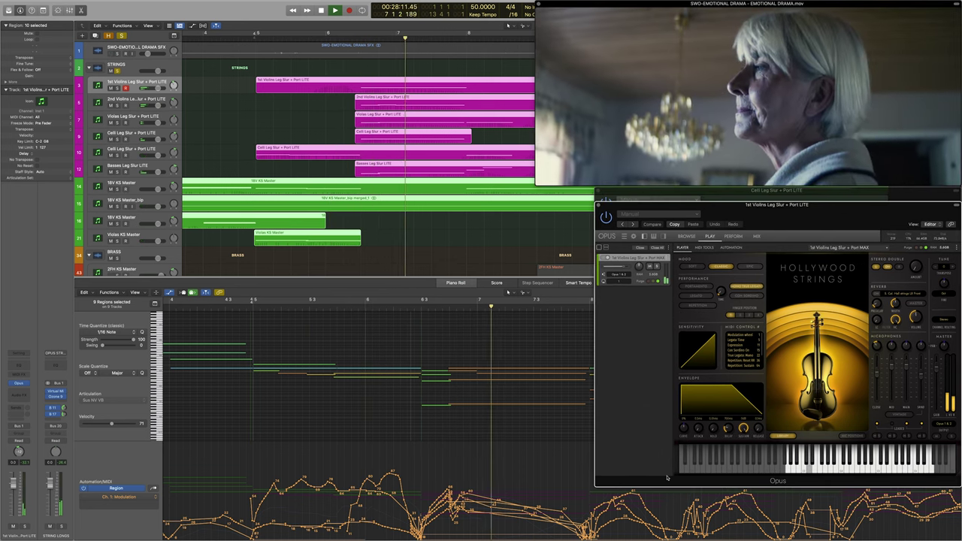
{"action": "left_click", "coordinate": [443, 431]}
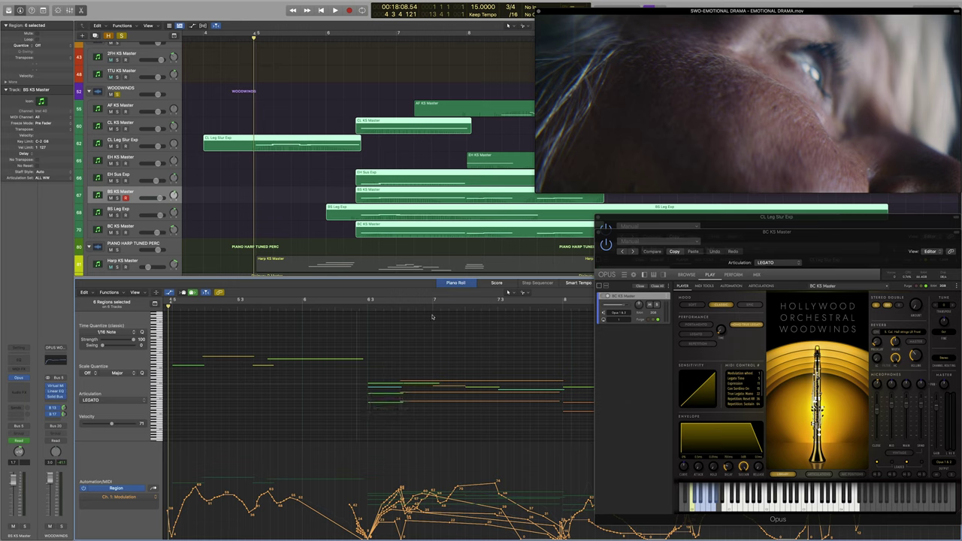
- Bring the CL Leg Slur Exp woodwind instrument forward and play the cue from the note editor
{"action": "left_click", "coordinate": [737, 216]}
{"action": "key", "text": "space"}
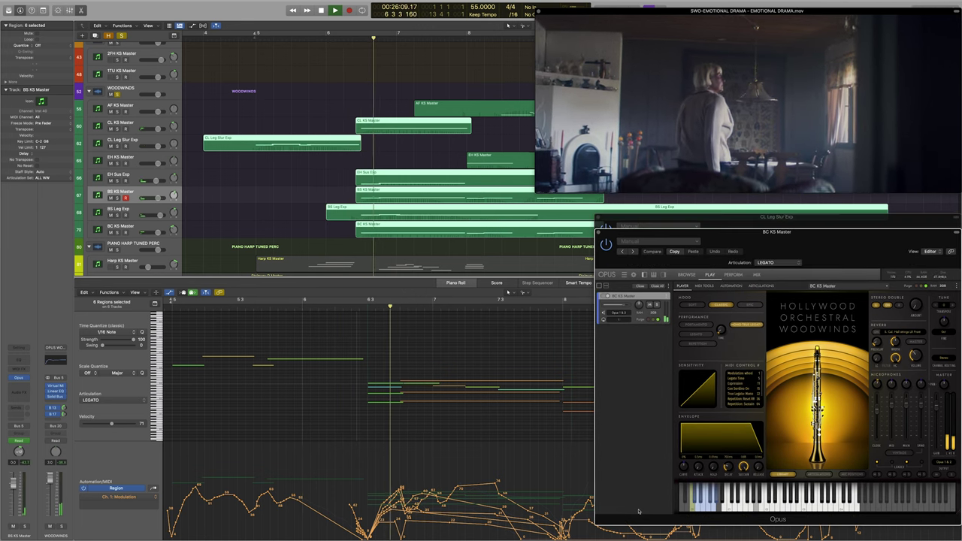
{"action": "left_click", "coordinate": [423, 430]}
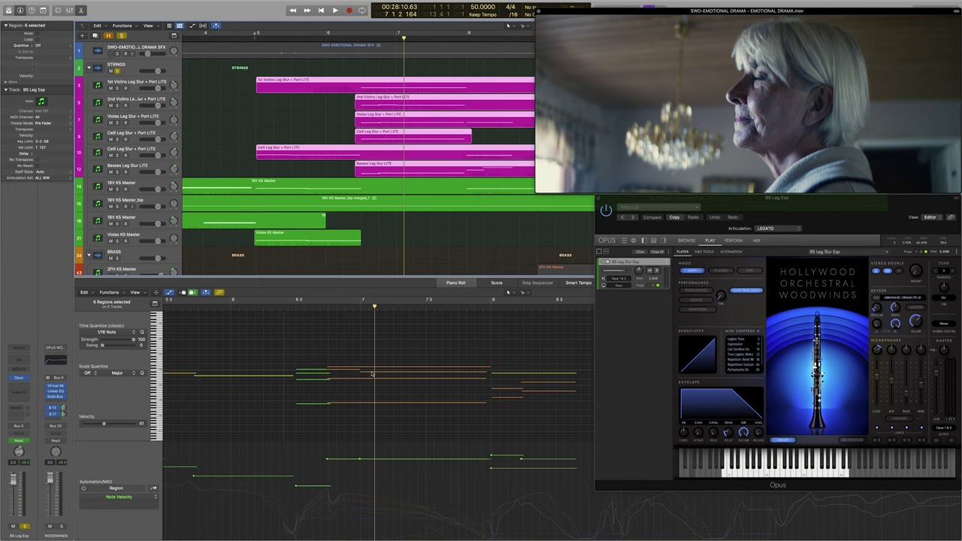
- Scroll down to the woodwinds and select a note in the BS Leg Exp part
{"action": "scroll", "coordinate": [404, 143], "scroll_direction": "down", "scroll_amount": 5}
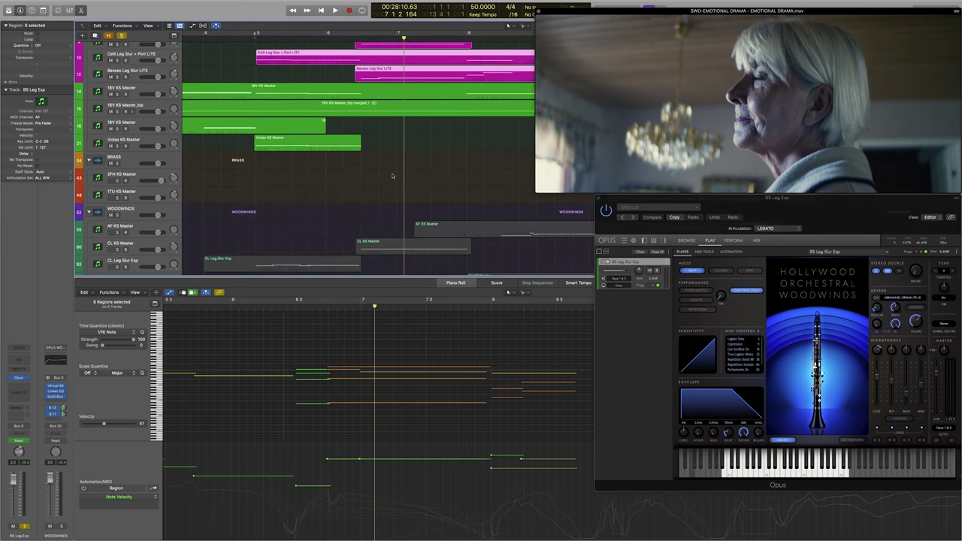
{"action": "scroll", "coordinate": [401, 150], "scroll_direction": "down", "scroll_amount": 5}
{"action": "scroll", "coordinate": [398, 162], "scroll_direction": "down", "scroll_amount": 5}
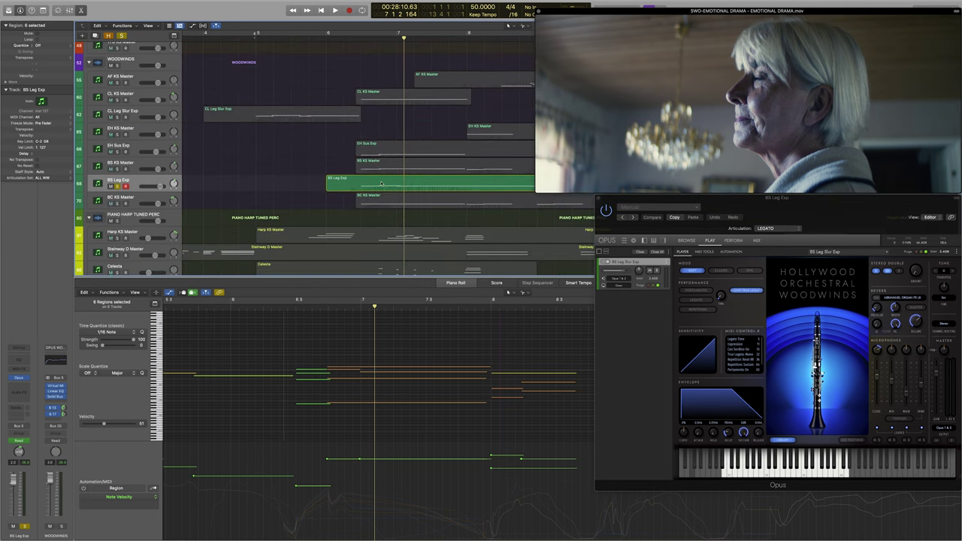
{"action": "left_click", "coordinate": [380, 182]}
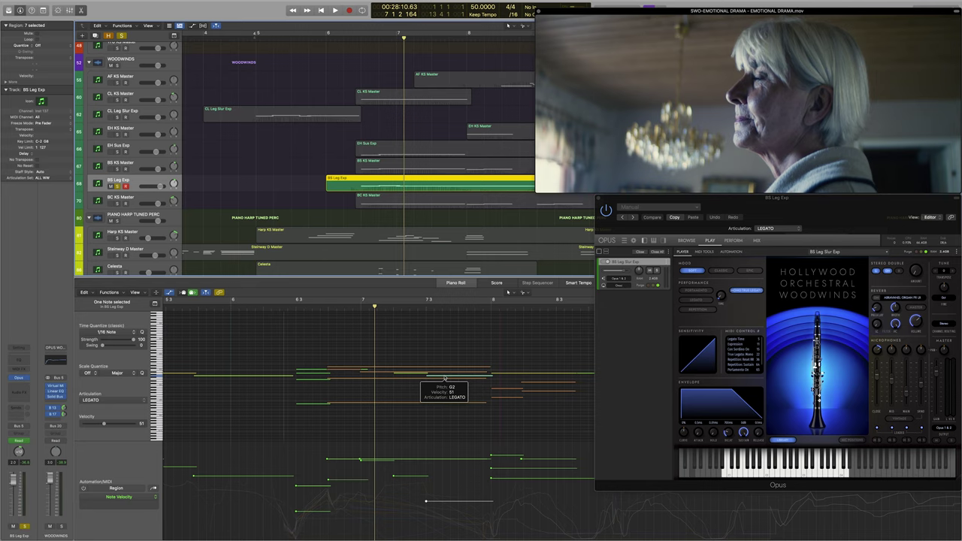
- Play from around bar 6.3, deselect the note, and stop playback
{"action": "left_click", "coordinate": [288, 308]}
{"action": "key", "text": "space"}
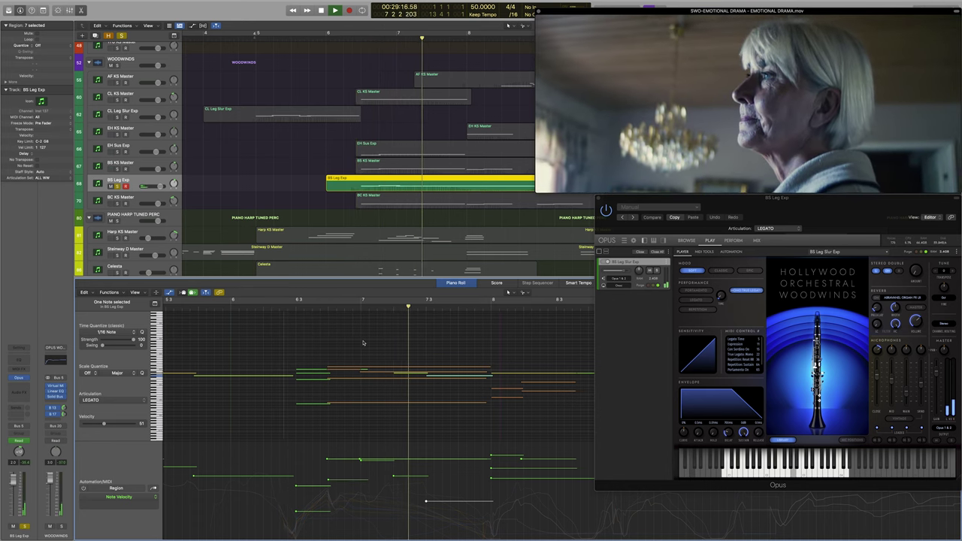
{"action": "left_click", "coordinate": [362, 342]}
{"action": "key", "text": "space"}
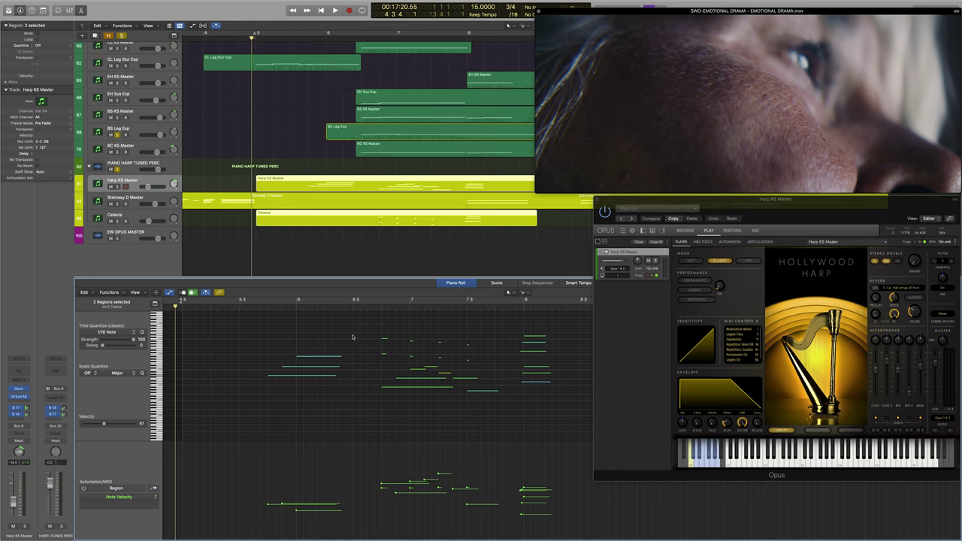
- Start playback of the arrangement
{"action": "key", "text": "space"}
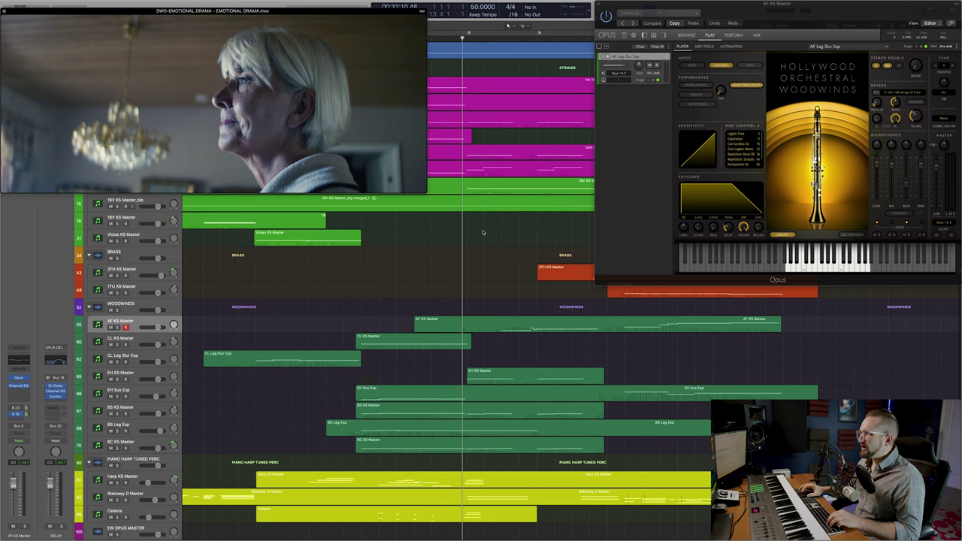
- Play the score against the drama scene to hear the woodwind, harp and piano parts
{"action": "key", "text": "space"}
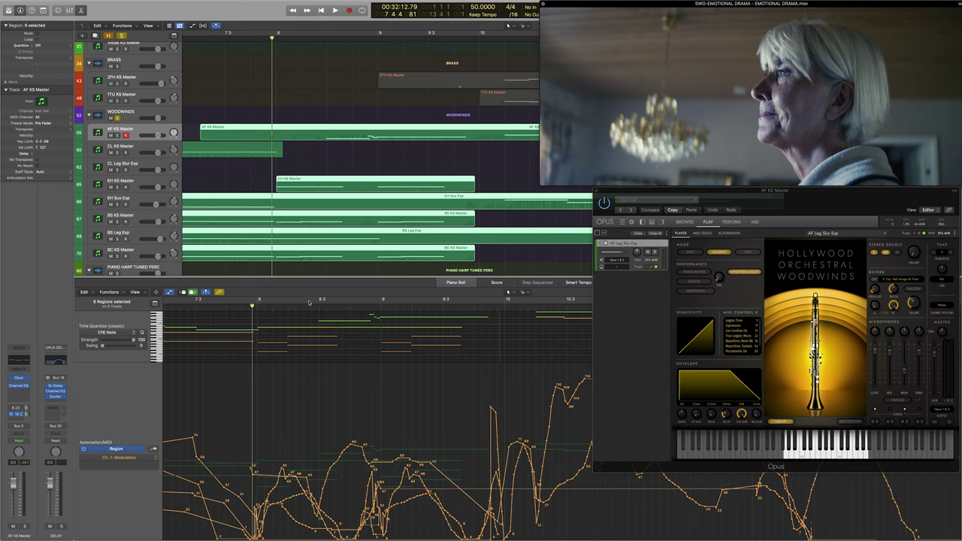
{"action": "left_click", "coordinate": [290, 314]}
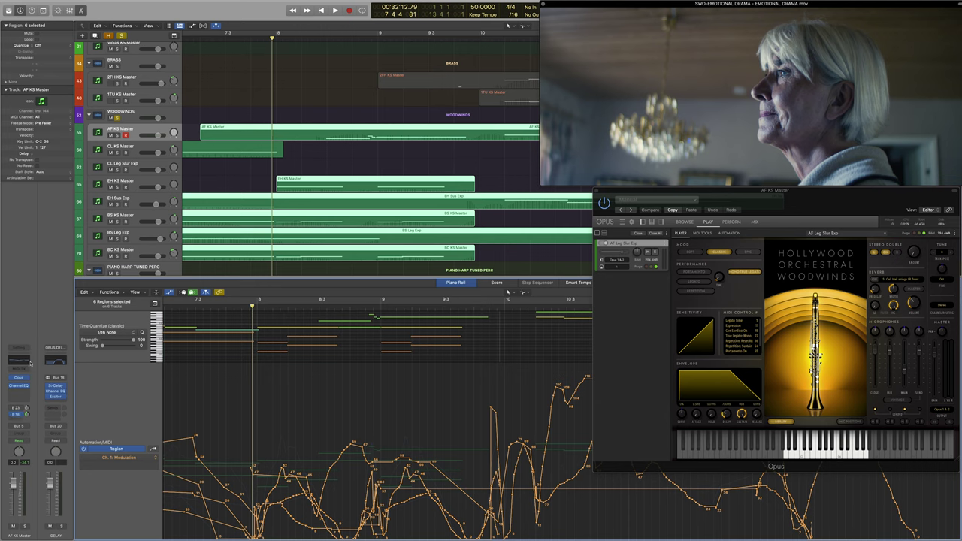
- Open the DELAY bus's Stereo Delay, Channel EQ and Exciter, then close the Exciter and EQ
{"action": "left_click", "coordinate": [56, 388]}
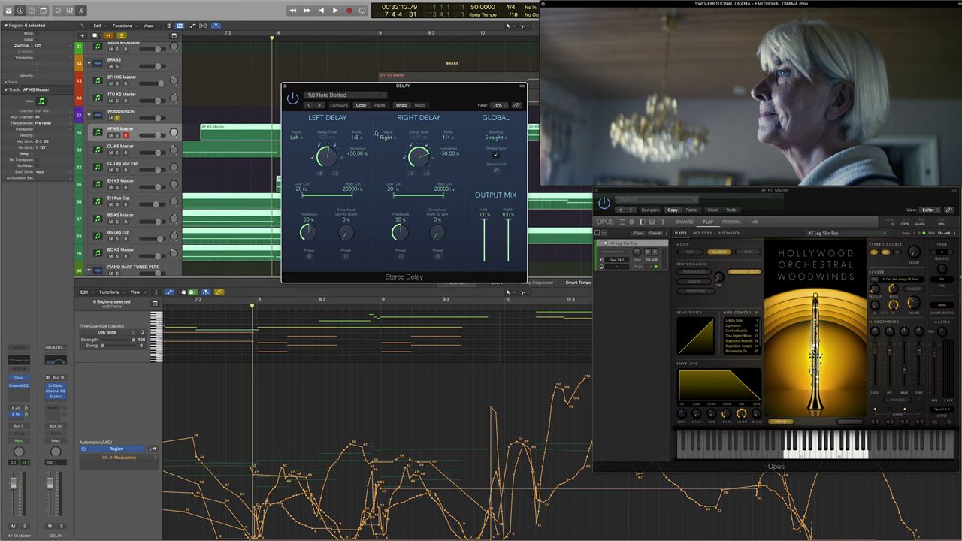
{"action": "left_click", "coordinate": [55, 391]}
{"action": "left_click_drag", "start_coordinate": [501, 91], "coordinate": [436, 270]}
{"action": "left_click", "coordinate": [56, 397]}
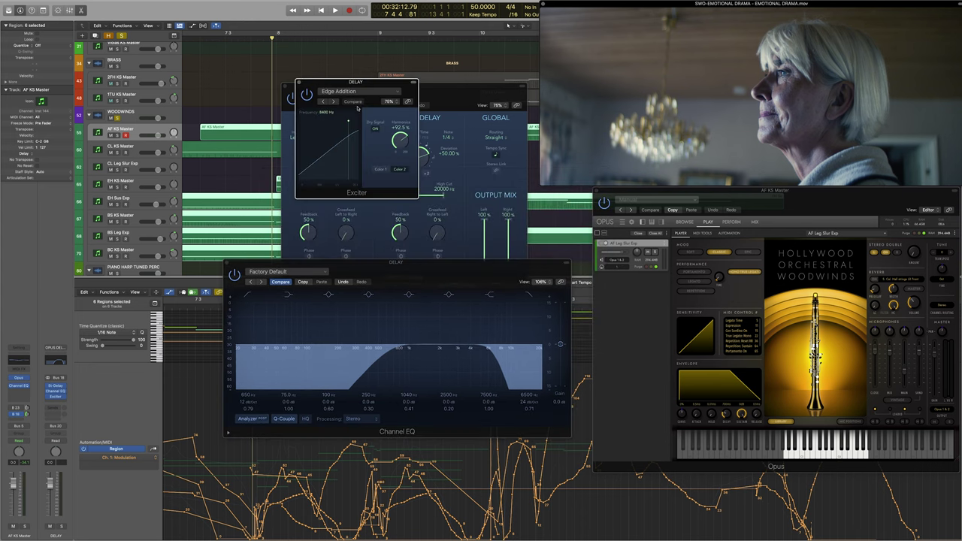
{"action": "mouse_move", "coordinate": [346, 83]}
{"action": "left_mouse_down"}
{"action": "mouse_move", "coordinate": [164, 151]}
{"action": "mouse_move", "coordinate": [210, 124]}
{"action": "left_mouse_up"}
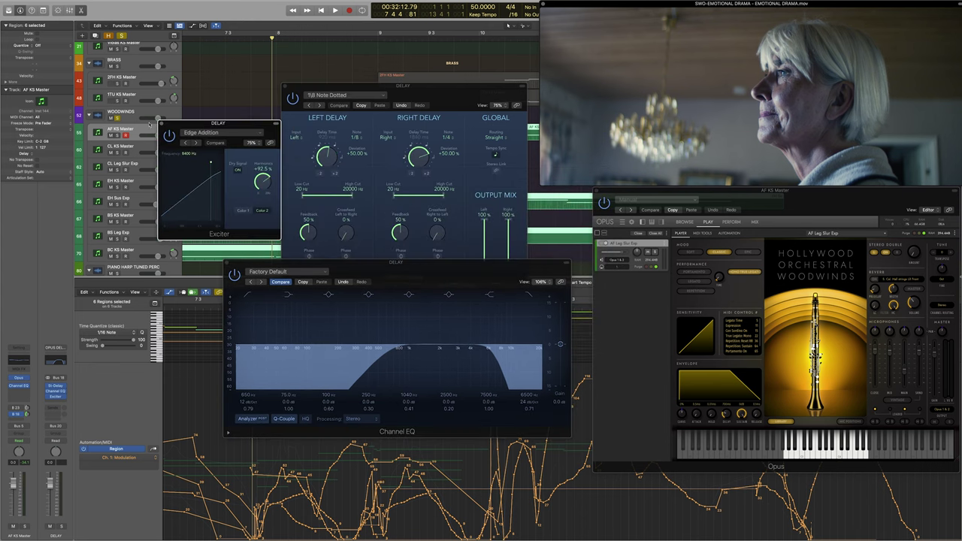
{"action": "left_click", "coordinate": [162, 124]}
{"action": "left_click", "coordinate": [227, 263]}
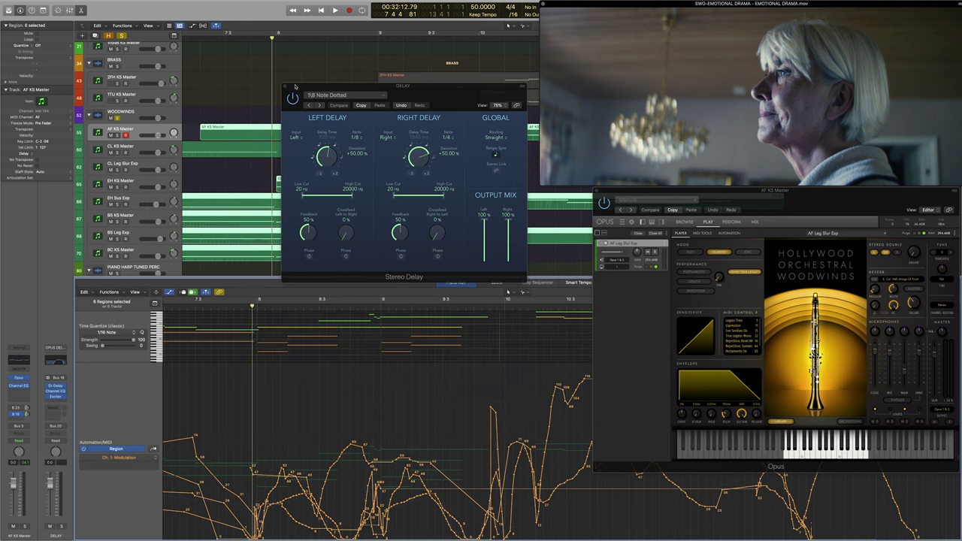
- Close the DELAY bus's Stereo Delay window
{"action": "left_click", "coordinate": [286, 87]}
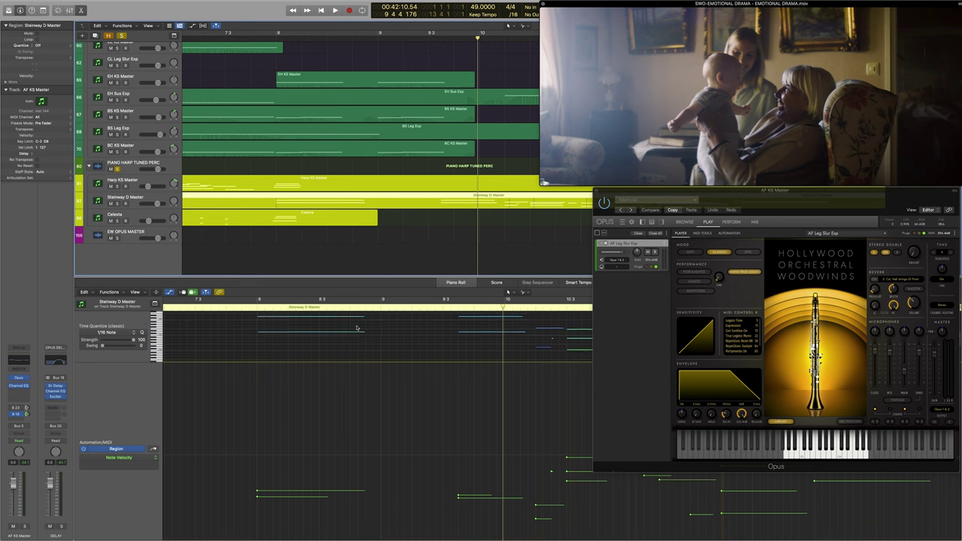
- Show only the Steinway D Master notes in the Piano Roll and move the playhead before bar 8
{"action": "scroll", "coordinate": [331, 321], "scroll_direction": "down", "scroll_amount": 2}
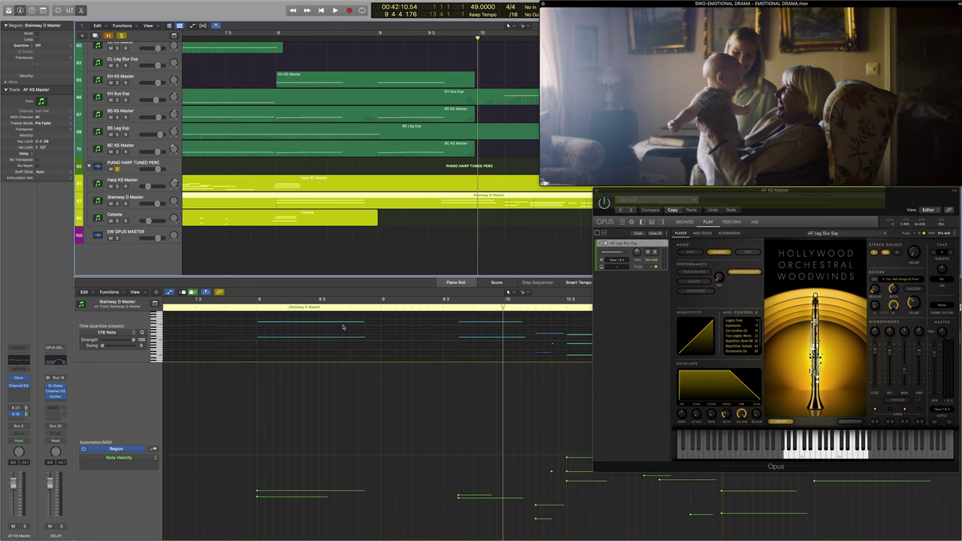
{"action": "left_click", "coordinate": [326, 187], "text": "shift"}
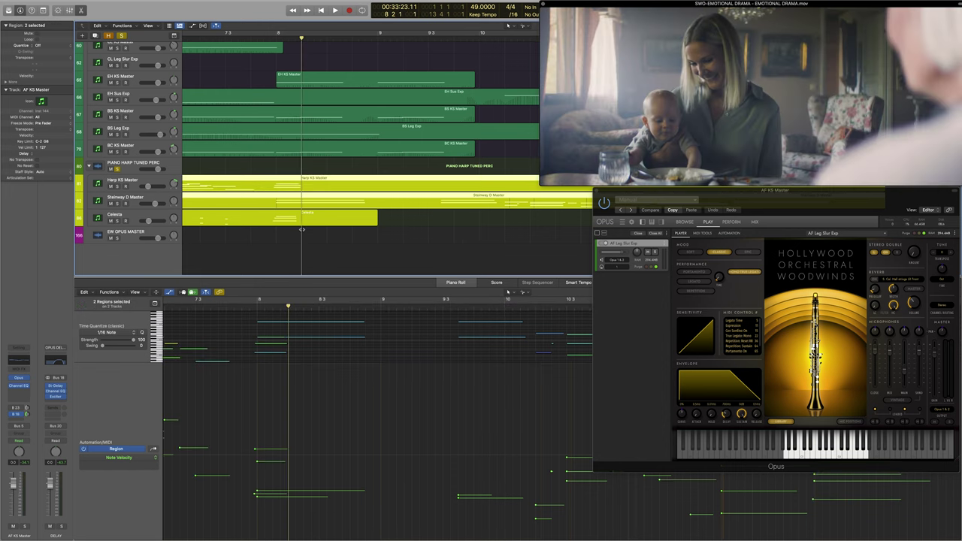
{"action": "left_click", "coordinate": [302, 225], "text": "shift"}
{"action": "scroll", "coordinate": [300, 325], "scroll_direction": "up", "scroll_amount": 1}
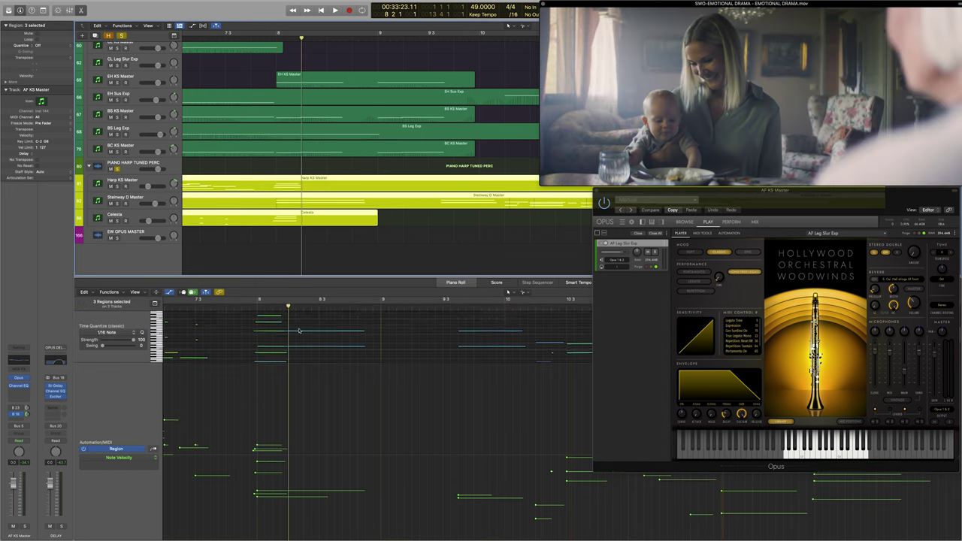
{"action": "left_click", "coordinate": [449, 202]}
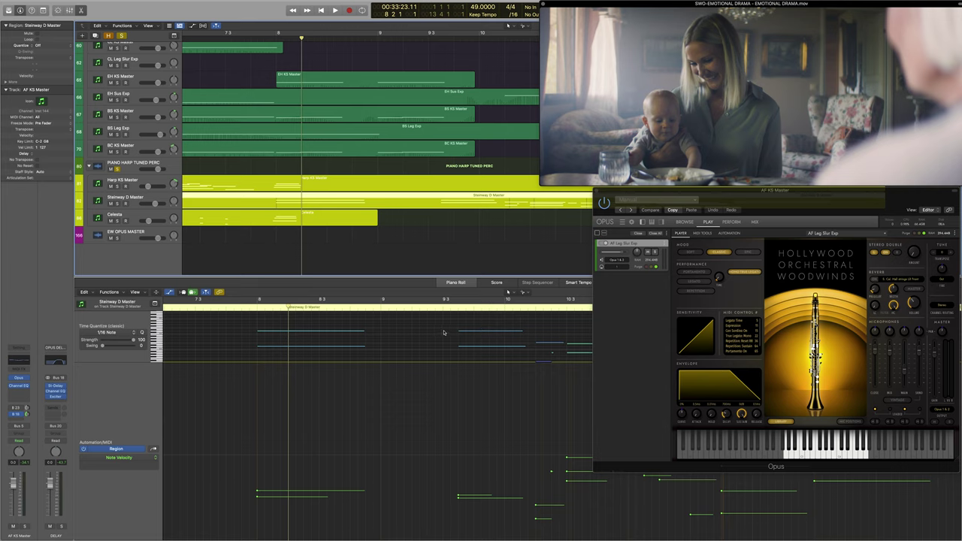
{"action": "left_click", "coordinate": [419, 333]}
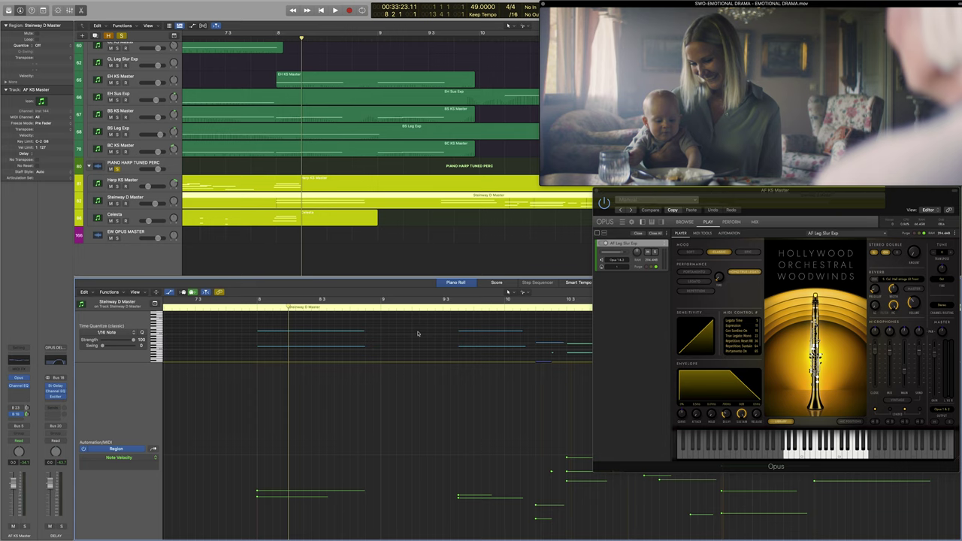
{"action": "left_click", "coordinate": [269, 37]}
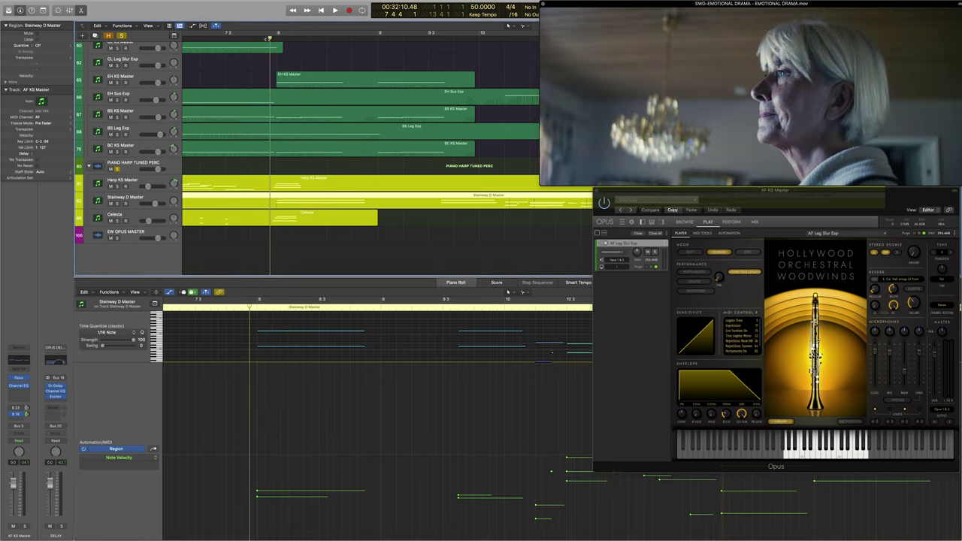
- Add the Harp and Celesta regions to the Steinway selection and play them against the film
{"action": "left_click", "coordinate": [320, 180], "text": "shift"}
{"action": "left_click", "coordinate": [316, 218], "text": "shift"}
{"action": "key", "text": "space"}
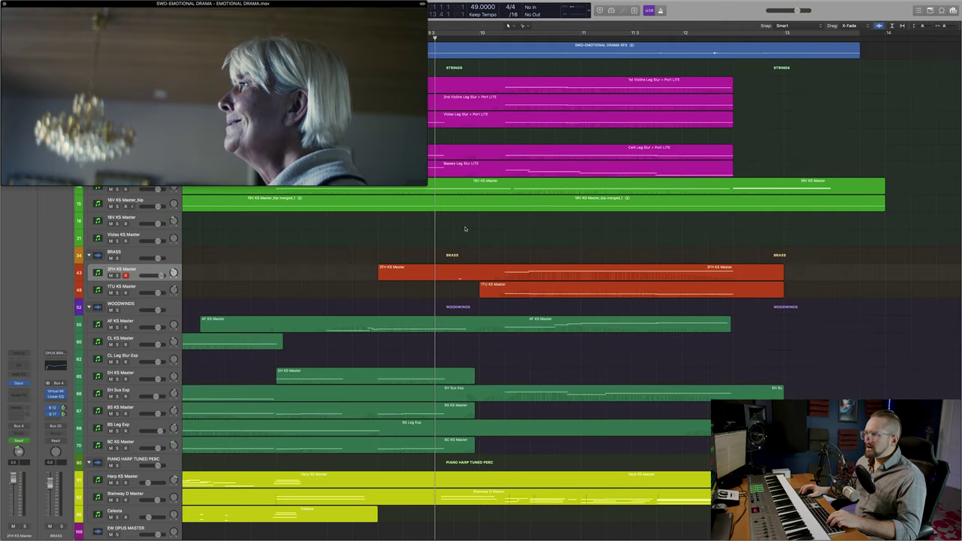
- Play the full arrangement against the film
{"action": "key", "text": "space"}
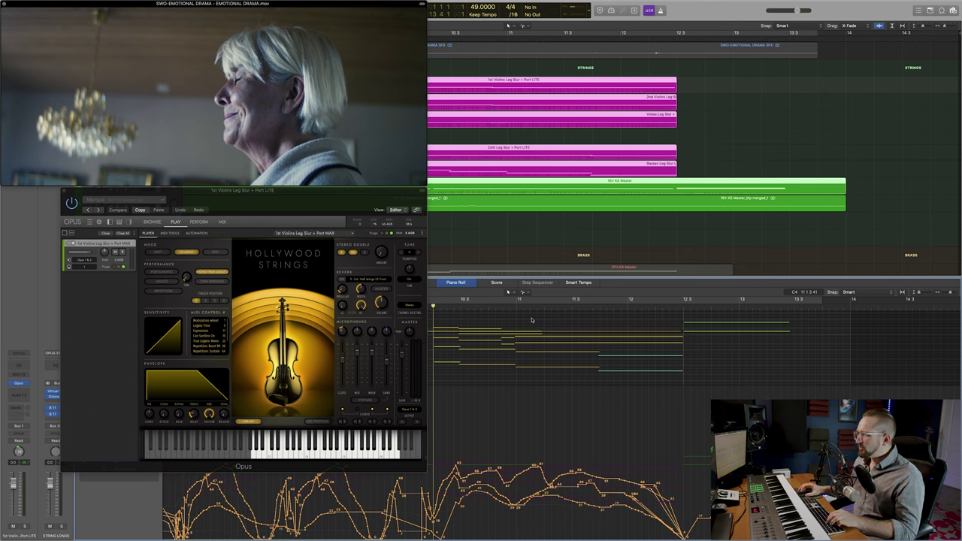
- Play the strings, load the green 16V KS Master region in the Piano Roll, and return to bar 12.3
{"action": "key", "text": "space"}
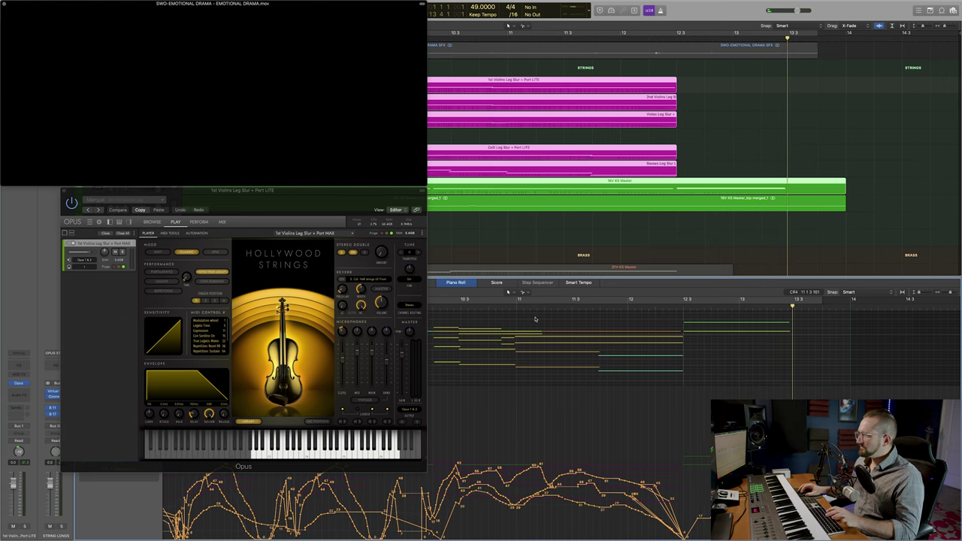
{"action": "left_click", "coordinate": [512, 198]}
{"action": "left_click", "coordinate": [512, 189]}
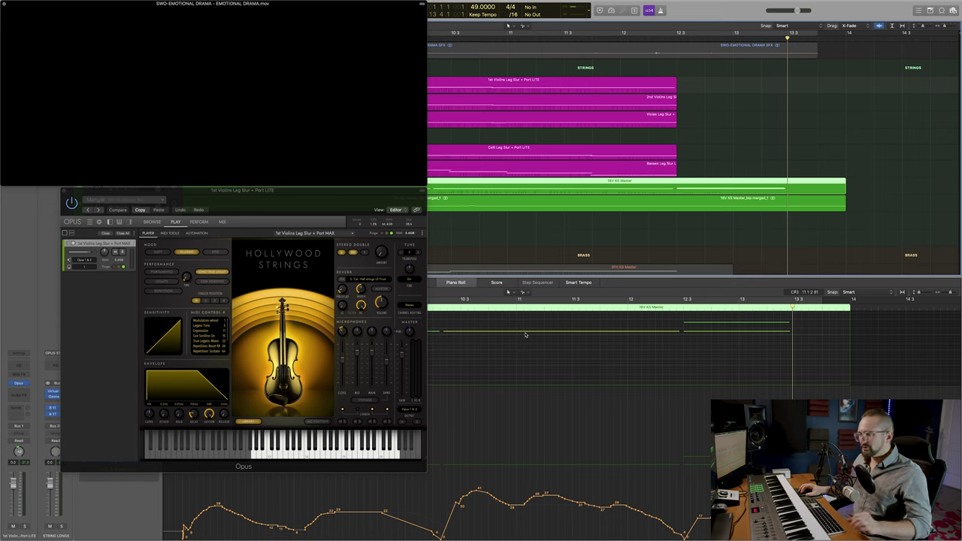
{"action": "left_click", "coordinate": [682, 308]}
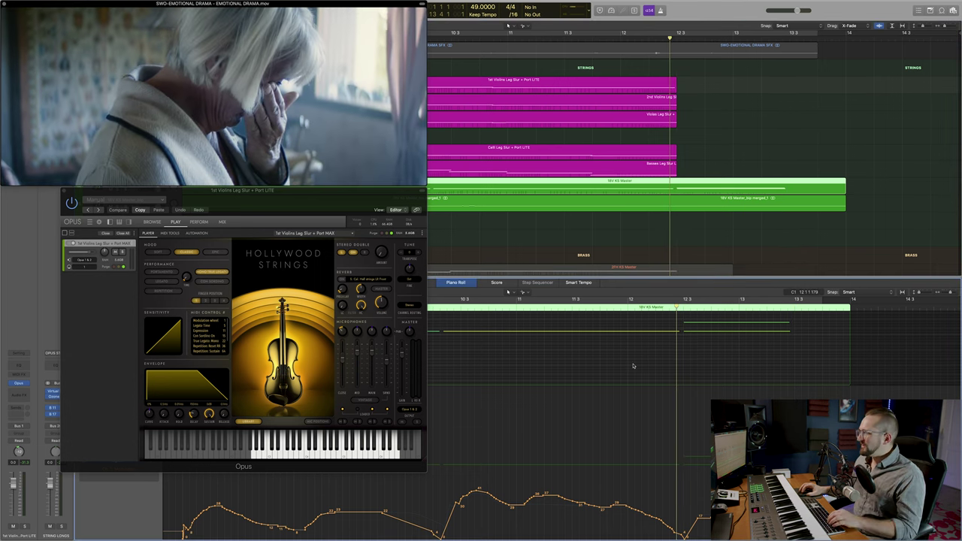
- Close the strings window and open the 2FH KS Master Hollywood Brass instrument
{"action": "left_click", "coordinate": [65, 191]}
{"action": "scroll", "coordinate": [245, 238], "scroll_direction": "down", "scroll_amount": 2}
{"action": "scroll", "coordinate": [443, 215], "scroll_direction": "down", "scroll_amount": 1}
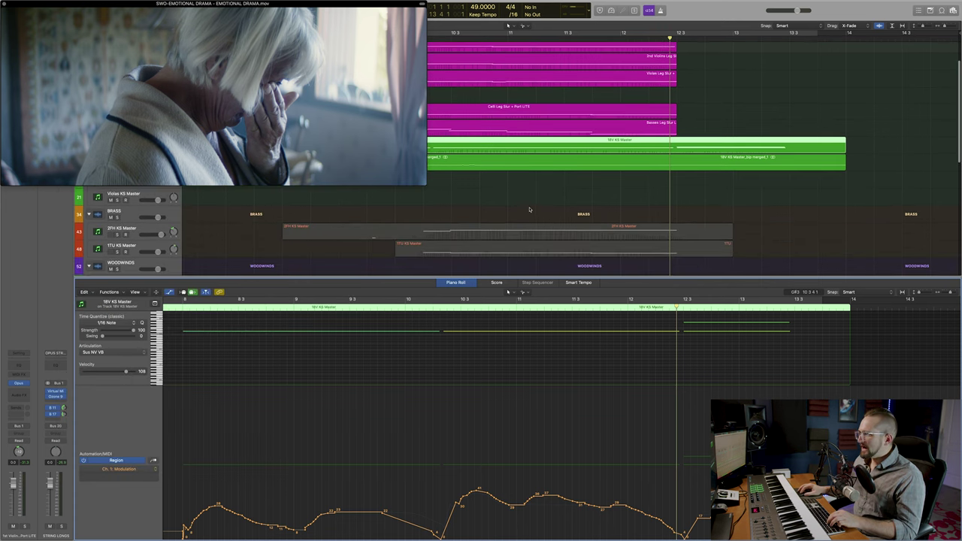
{"action": "left_click", "coordinate": [529, 210]}
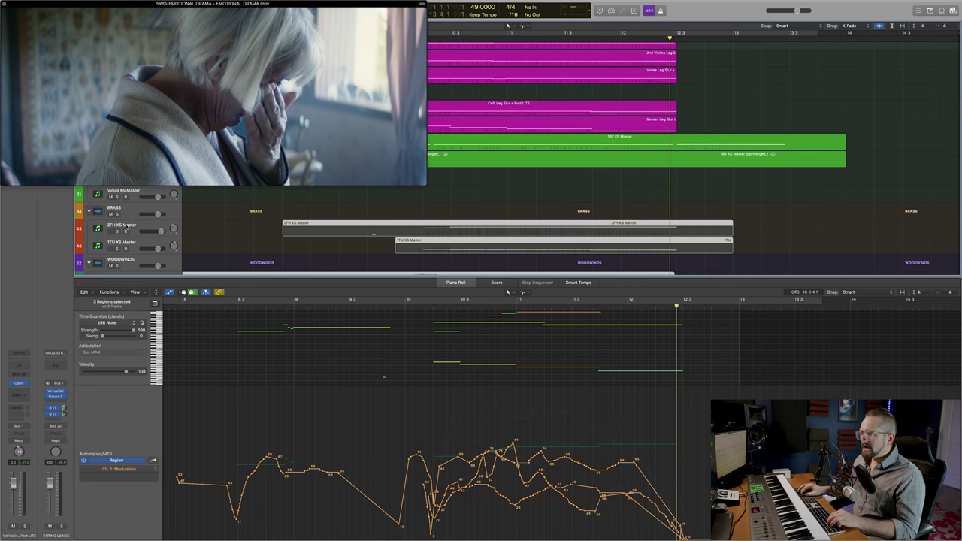
{"action": "left_click", "coordinate": [125, 225]}
{"action": "left_click", "coordinate": [19, 382]}
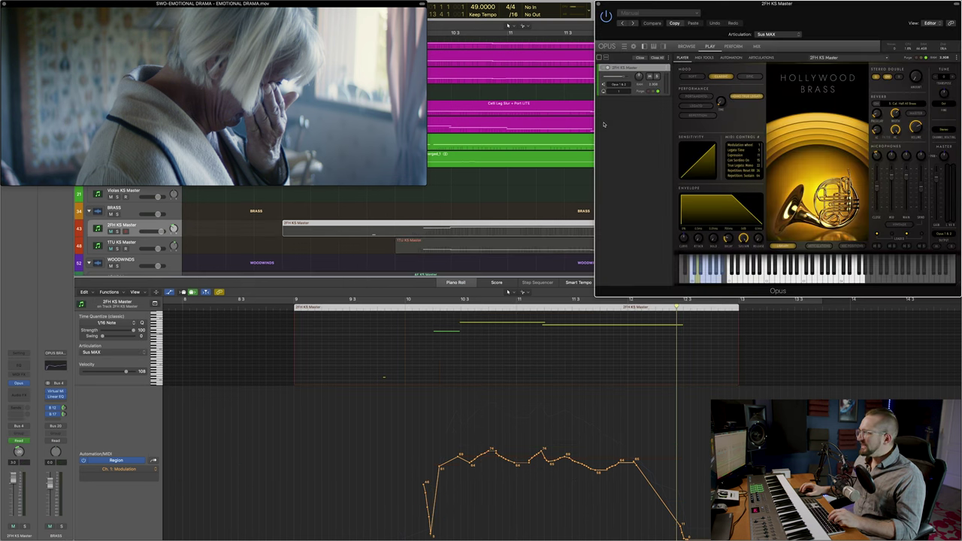
- Select the 2FH and 1TU brass regions, unmute the BRASS track, and move the playhead to bar 10
{"action": "left_click_drag", "start_coordinate": [467, 185], "coordinate": [482, 261]}
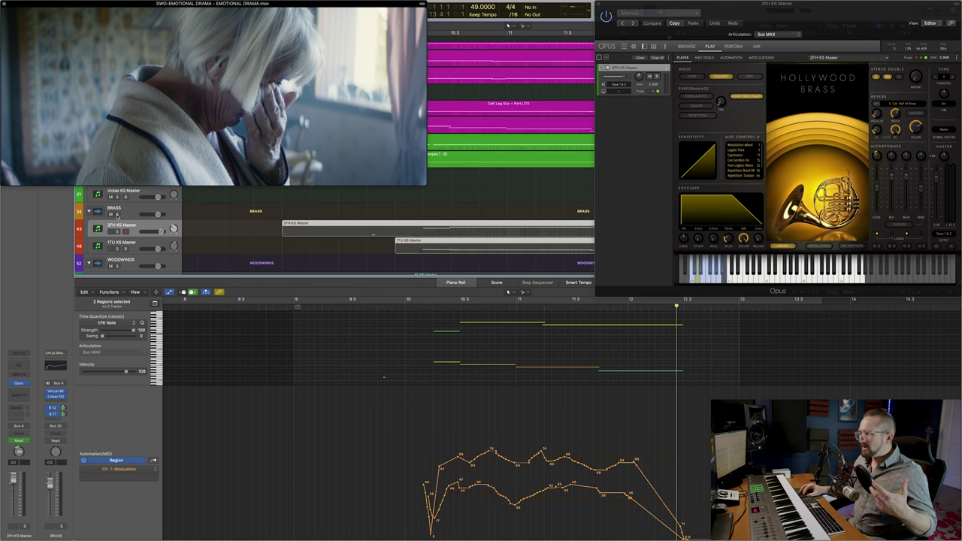
{"action": "left_click", "coordinate": [116, 215]}
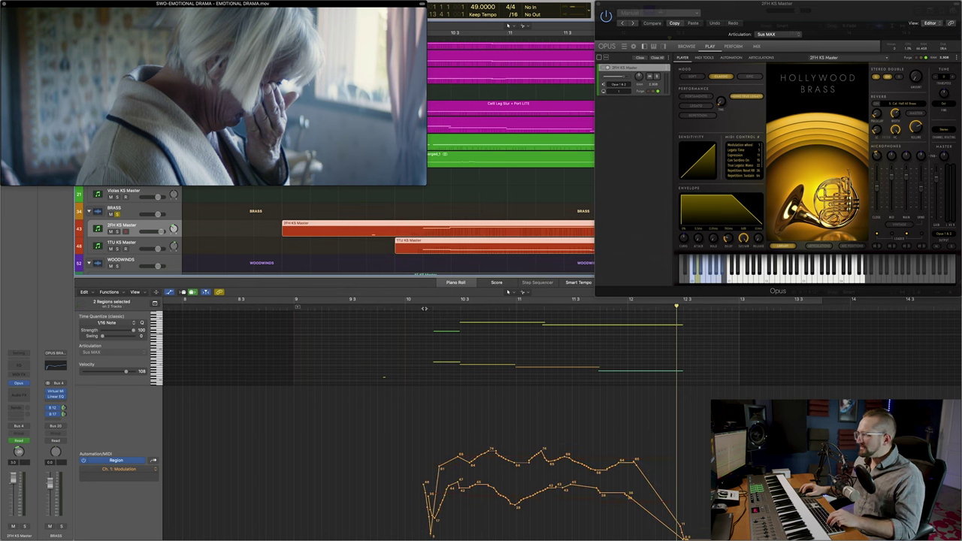
{"action": "left_click", "coordinate": [423, 307]}
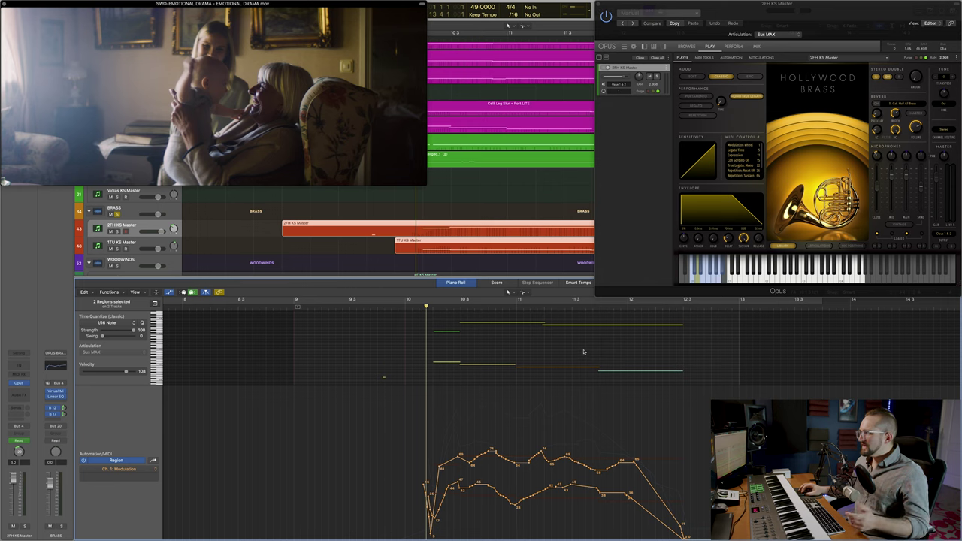
{"action": "scroll", "coordinate": [583, 351], "scroll_direction": "right", "scroll_amount": 1}
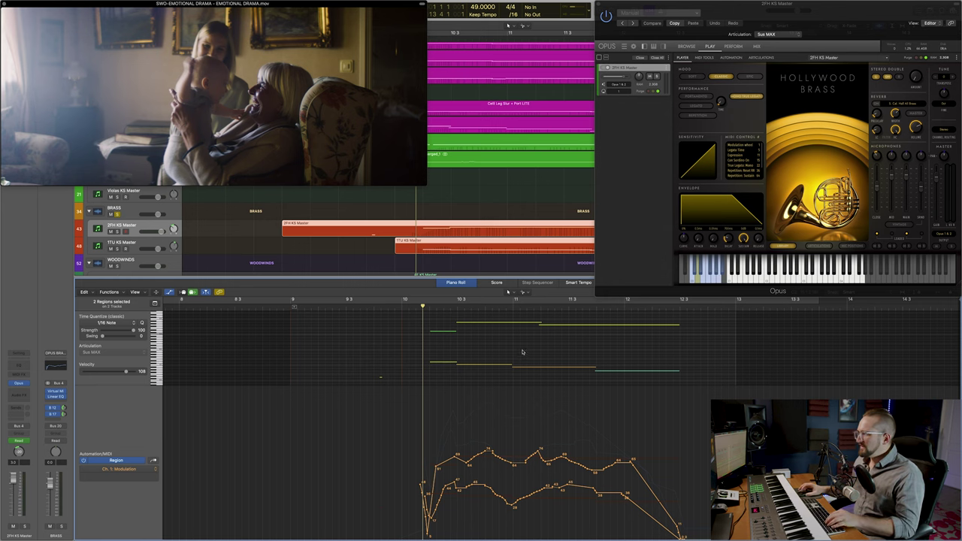
{"action": "scroll", "coordinate": [519, 350], "scroll_direction": "right", "scroll_amount": 10}
{"action": "scroll", "coordinate": [514, 349], "scroll_direction": "left", "scroll_amount": 1}
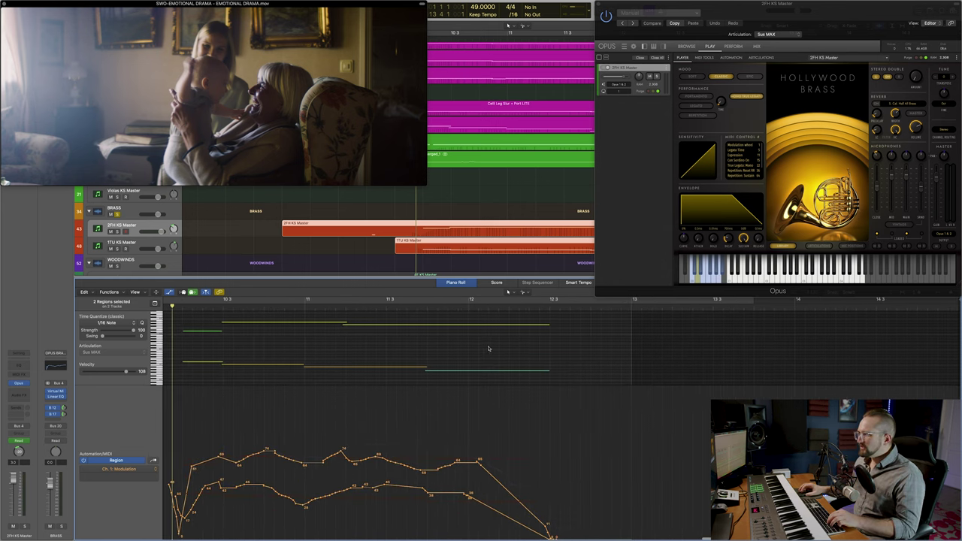
{"action": "scroll", "coordinate": [487, 347], "scroll_direction": "left", "scroll_amount": 1}
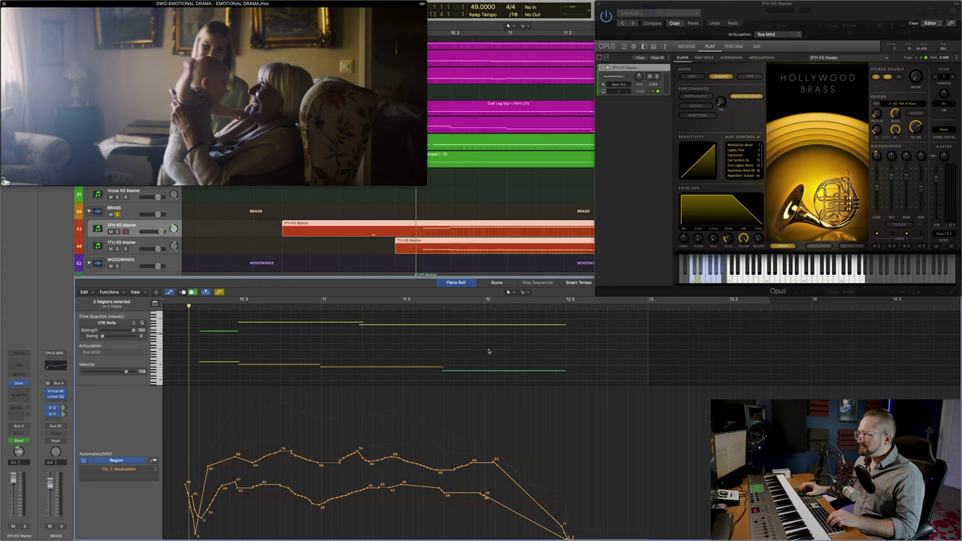
{"action": "key", "text": "space"}
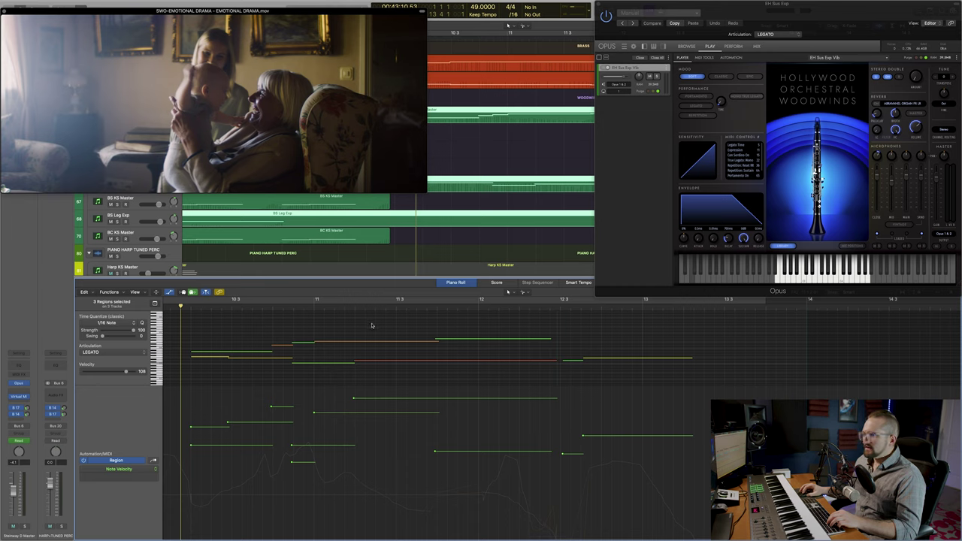
- Play back the woodwind passage
{"action": "key", "text": "space"}
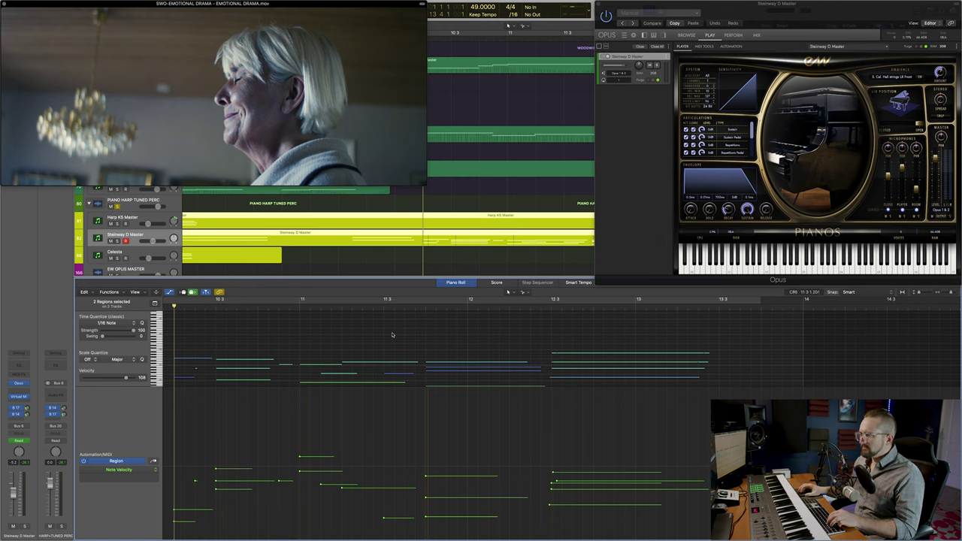
- Start playback of the harp and Steinway piano parts from around bar 10
{"action": "key", "text": "space"}
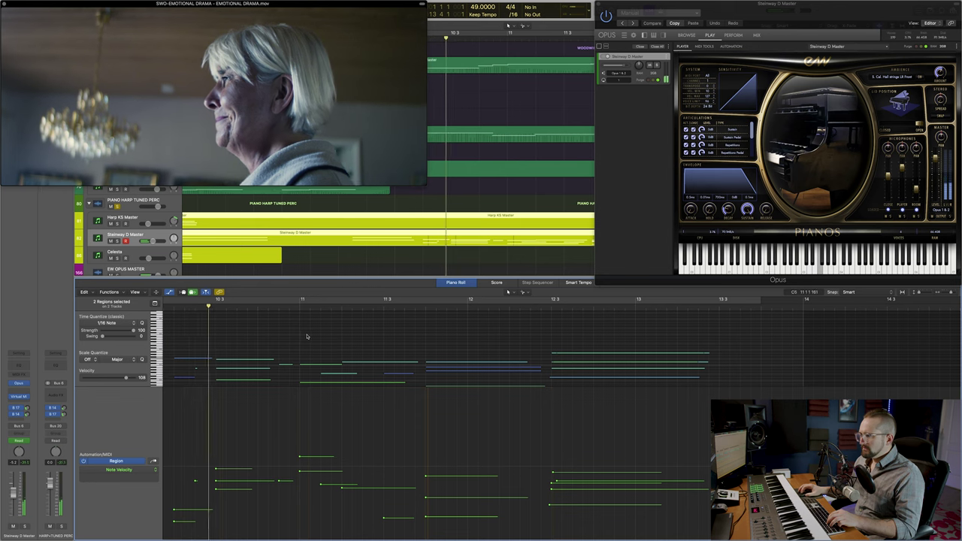